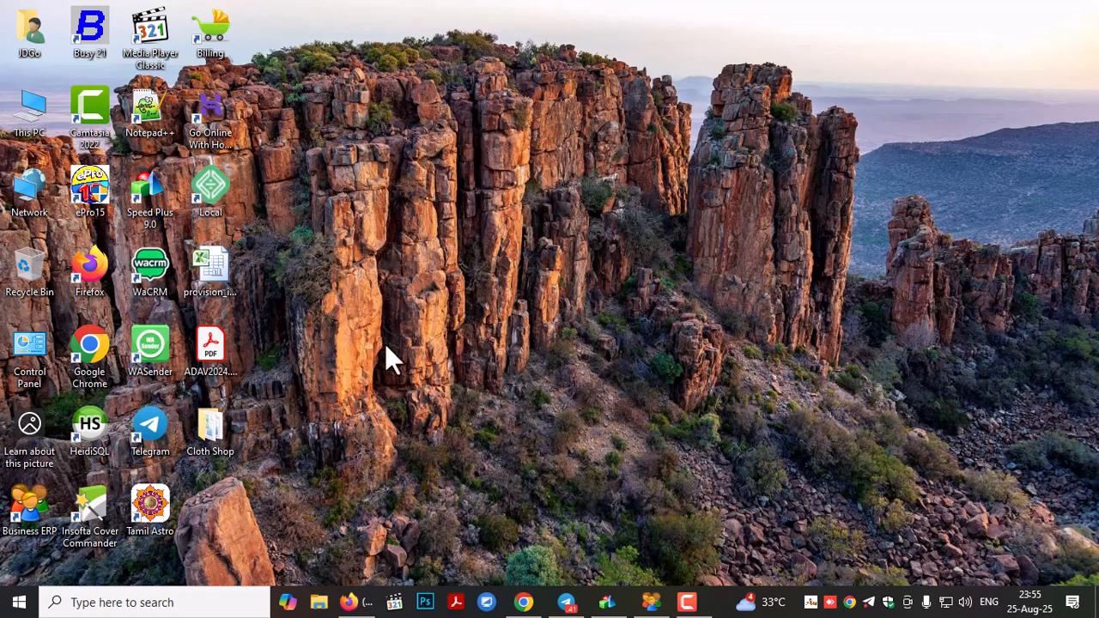
Step: Switch to Speed Plus, start a new quick receipt and choose the customer's account for it
left_click(566, 602)
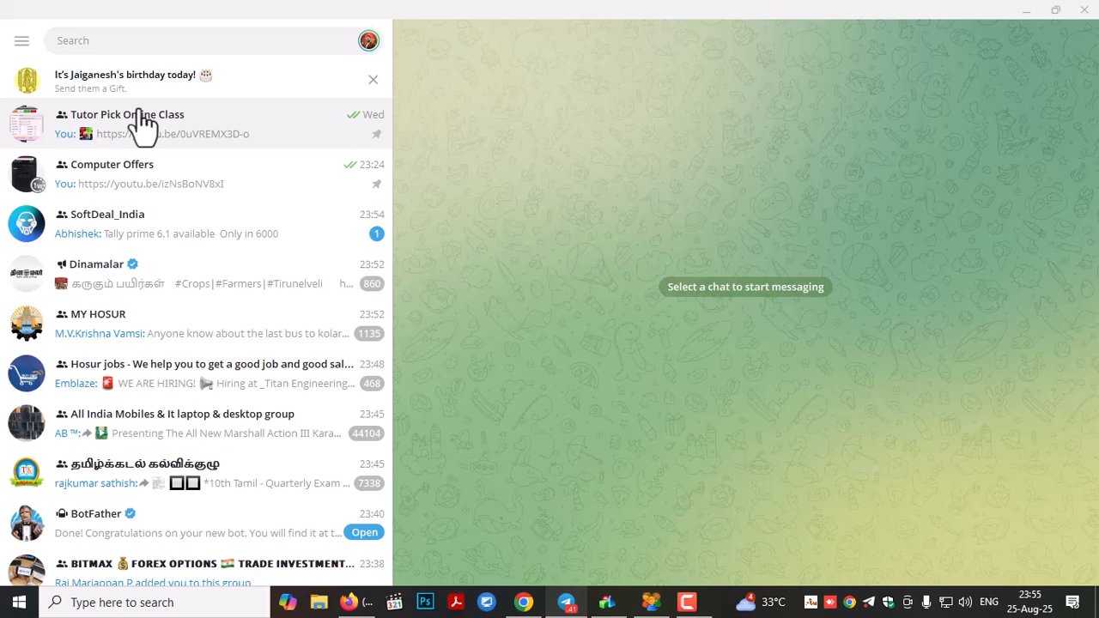
key("alt+Tab")
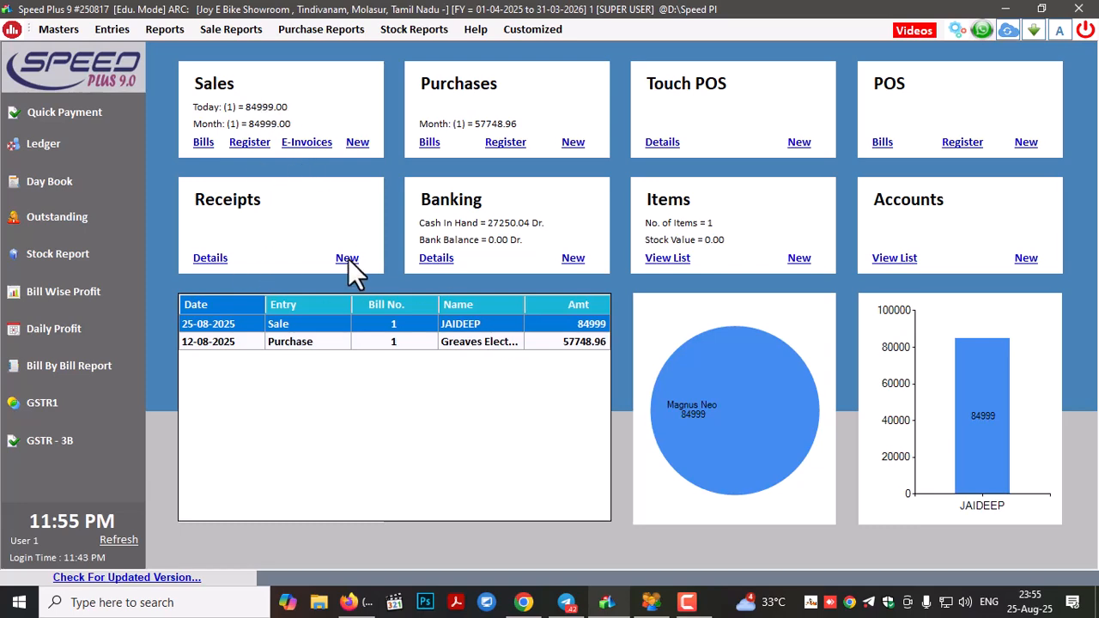
key("F6")
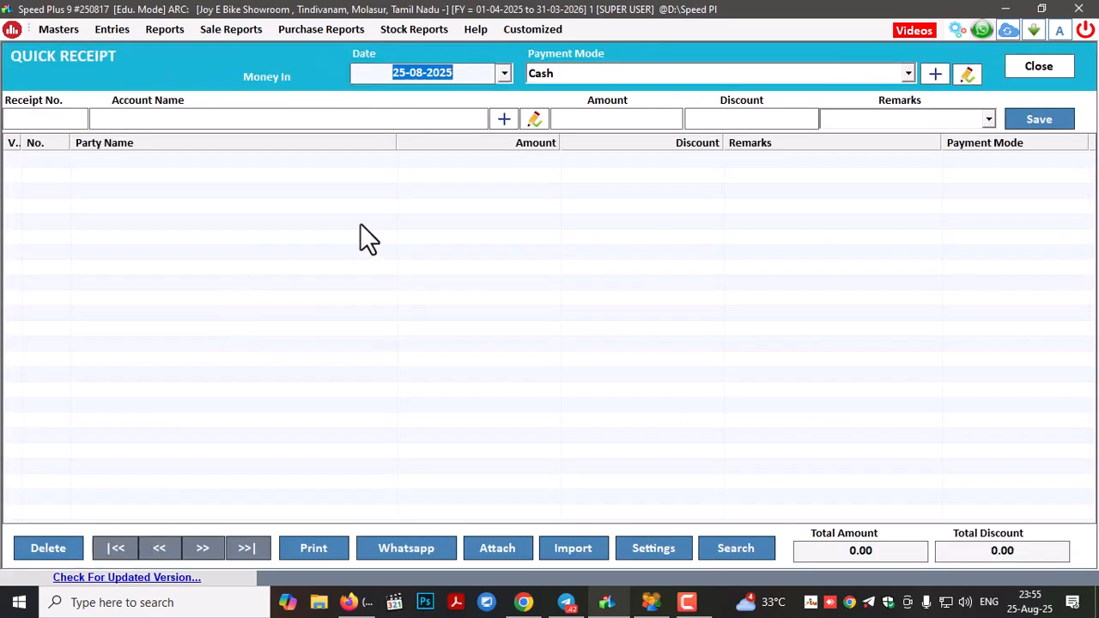
key("Return")
type("jai")
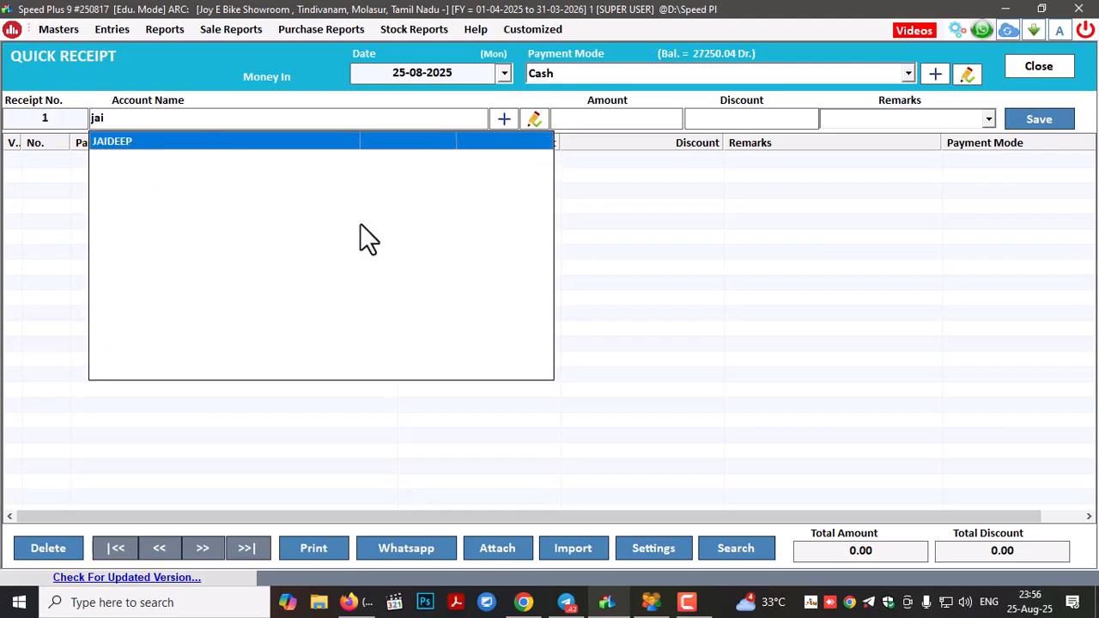
key("Return")
Step: Set the quick receipt's amount to 15000 with the remark "booking" and save it
type("15000")
key("Return")
key("Return")
type("b")
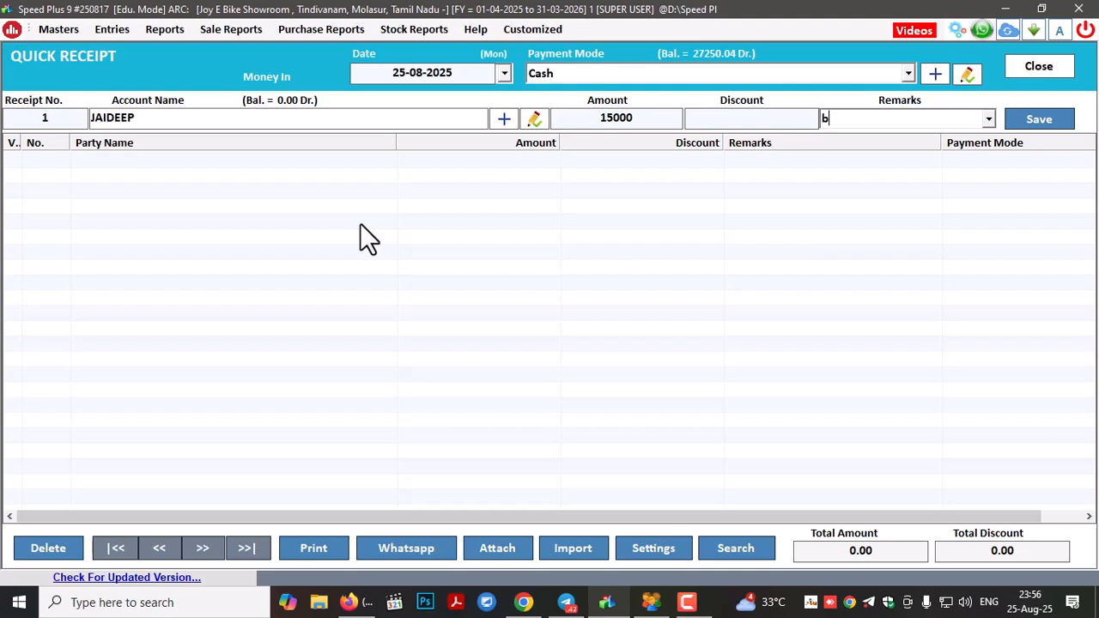
type("ooking")
key("Return")
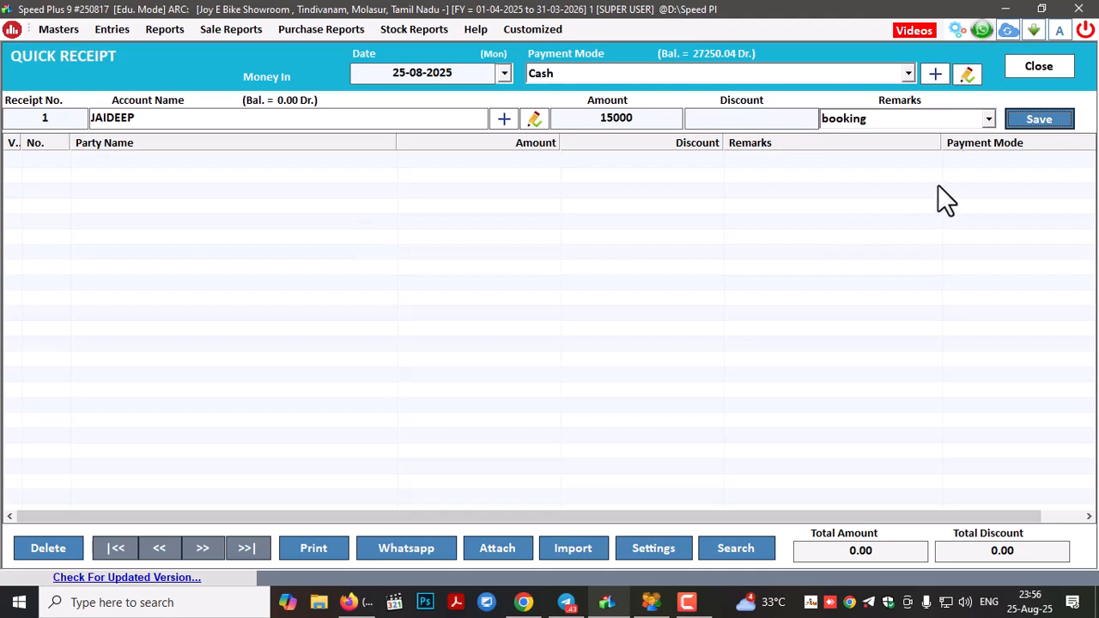
left_click(1035, 120)
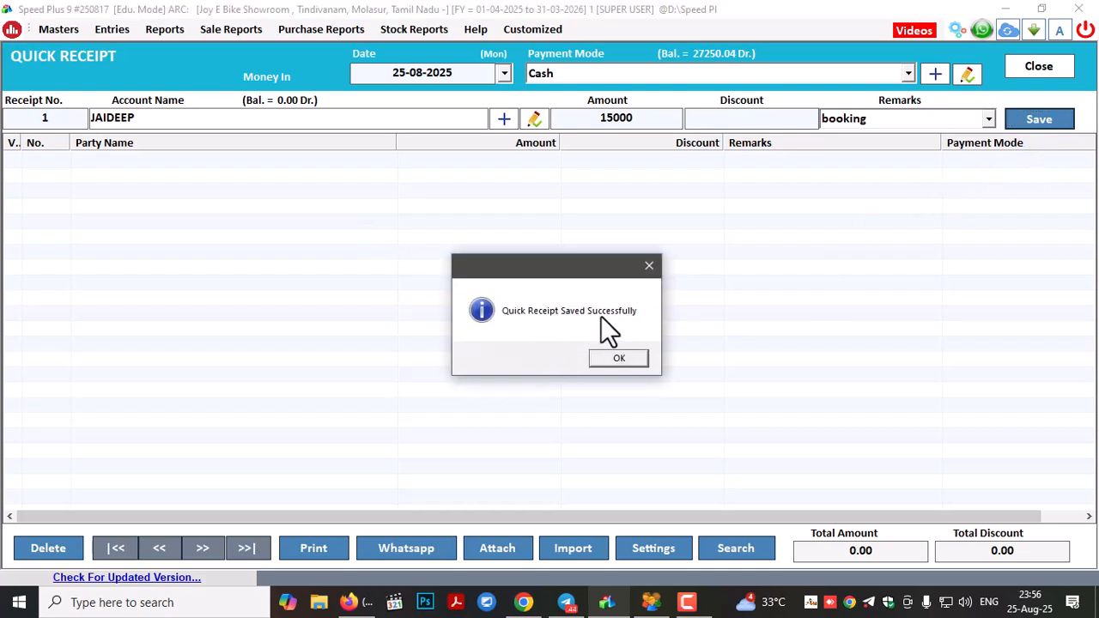
left_click(617, 359)
Step: Switch to Telegram, open the solvertn bot chat and examine the new-receipt notification's bill number, party, amount and username
left_click(566, 602)
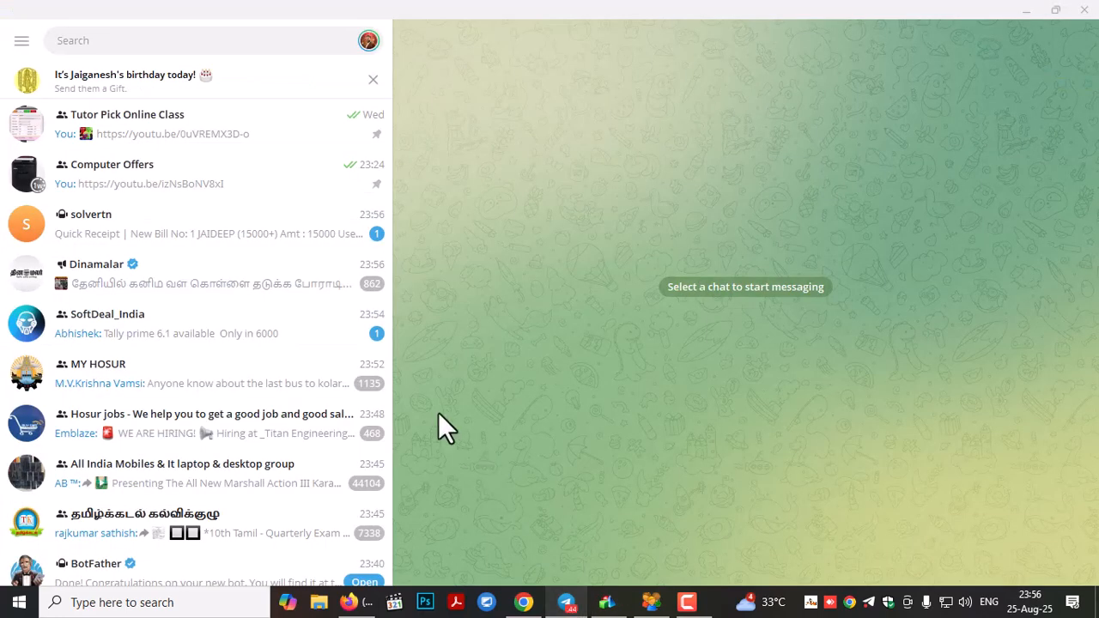
left_click(129, 225)
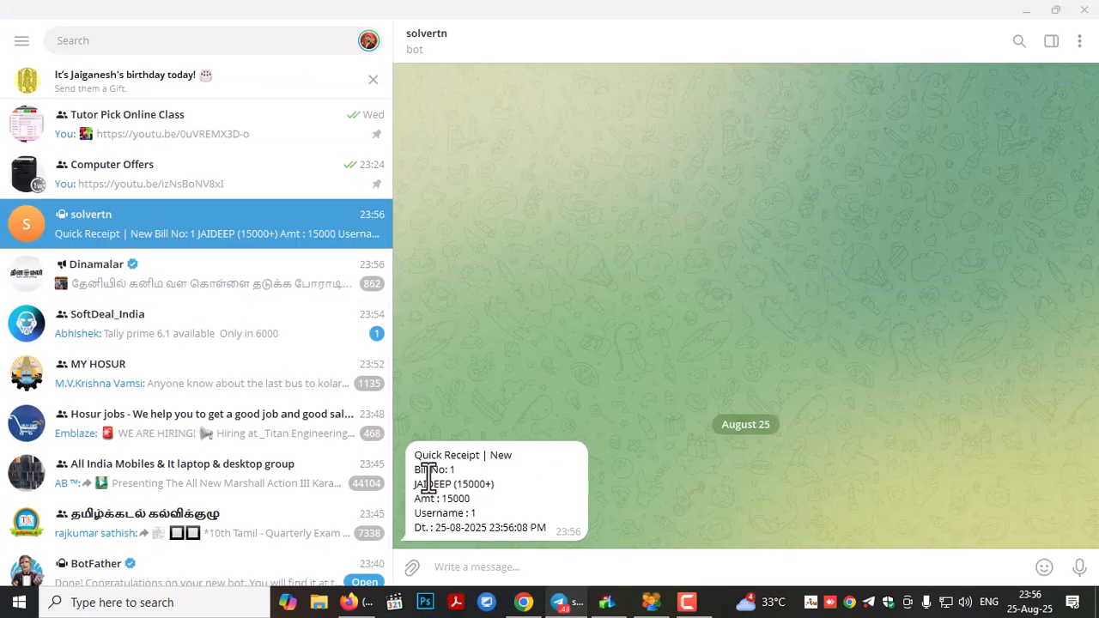
left_click_drag(416, 450, 530, 526)
left_click(512, 520)
left_click_drag(416, 470, 476, 470)
left_click(476, 470)
left_click_drag(412, 482, 504, 485)
left_click(515, 501)
left_click_drag(422, 498, 510, 505)
left_click(510, 505)
left_click_drag(416, 513, 495, 515)
left_click(496, 515)
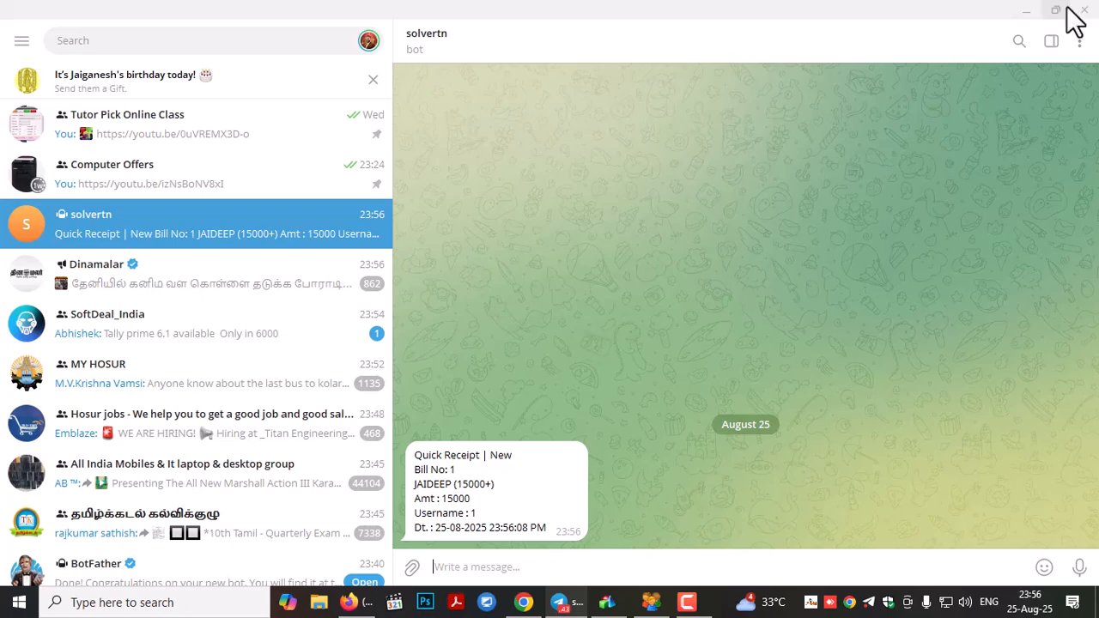
Step: Return to Speed Plus and delete the quick receipt with the "booking" remark
left_click(1028, 11)
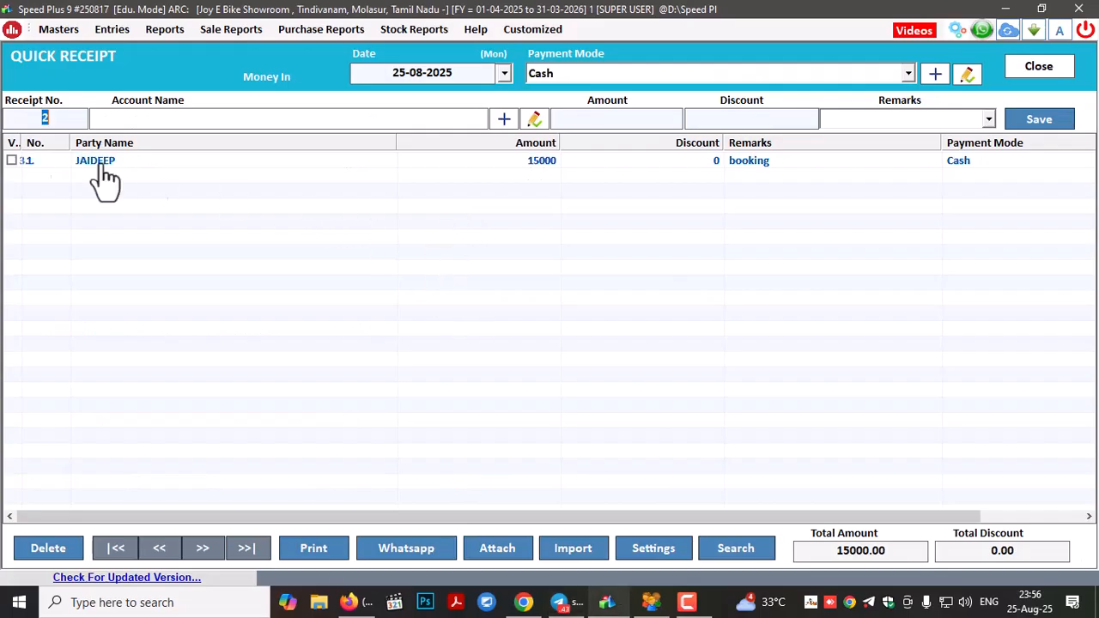
left_click(11, 161)
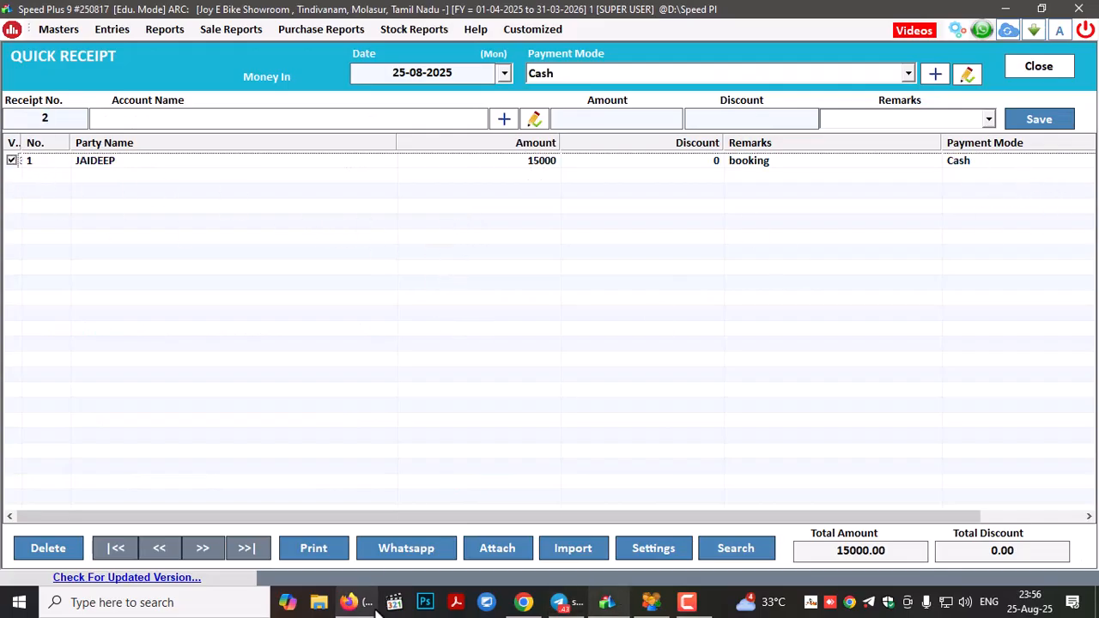
left_click(41, 549)
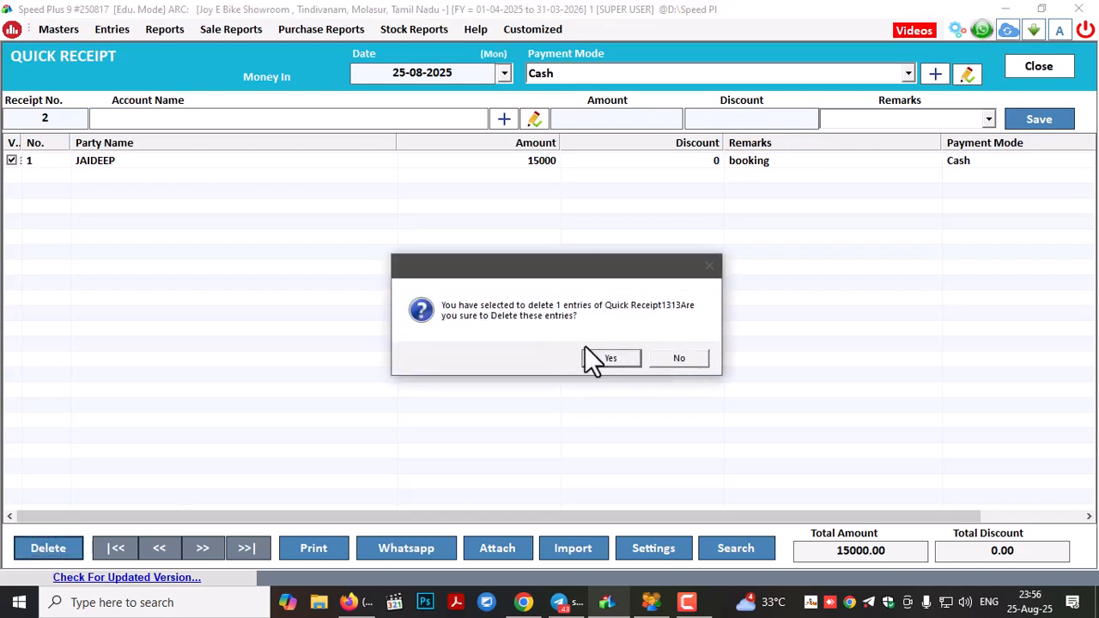
left_click(611, 358)
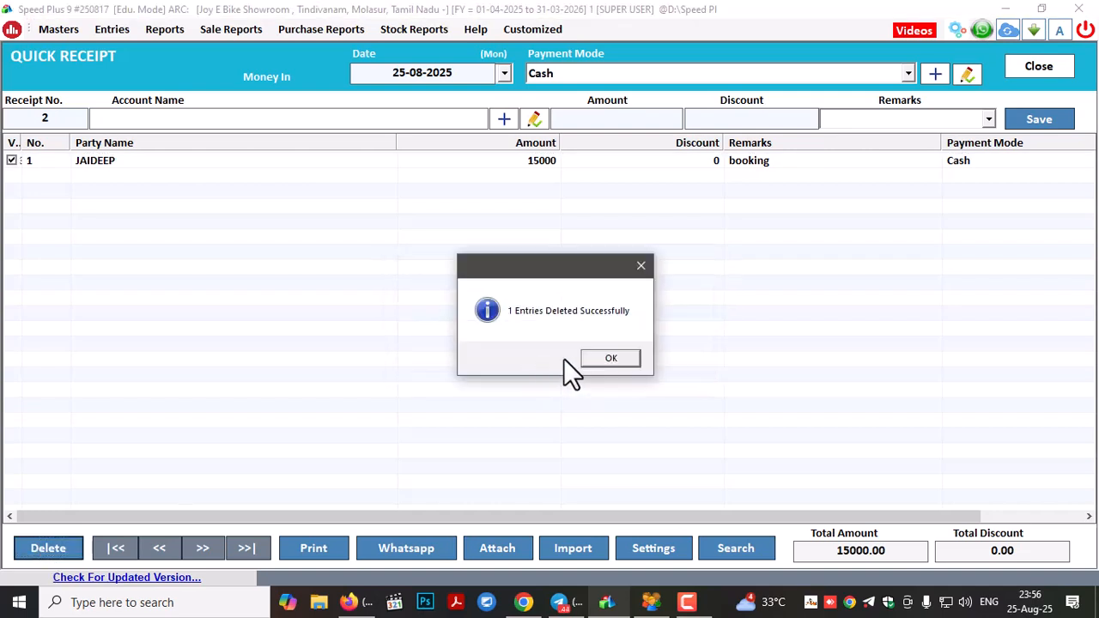
left_click(614, 359)
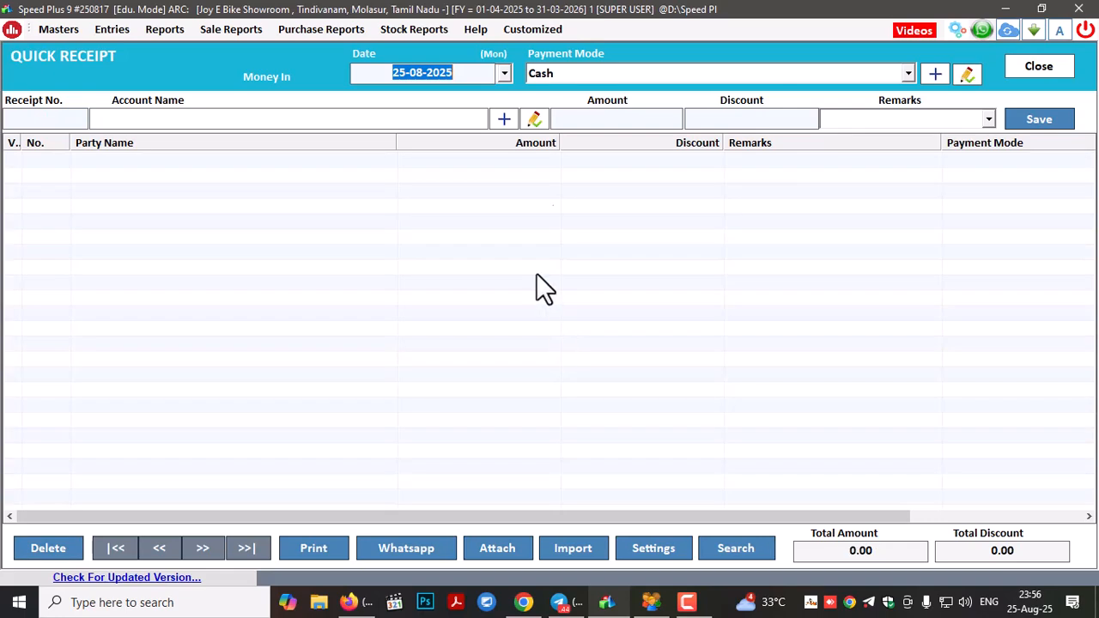
Step: Switch to Telegram and examine the receipt deletion notification in the solvertn chat
left_click(579, 598)
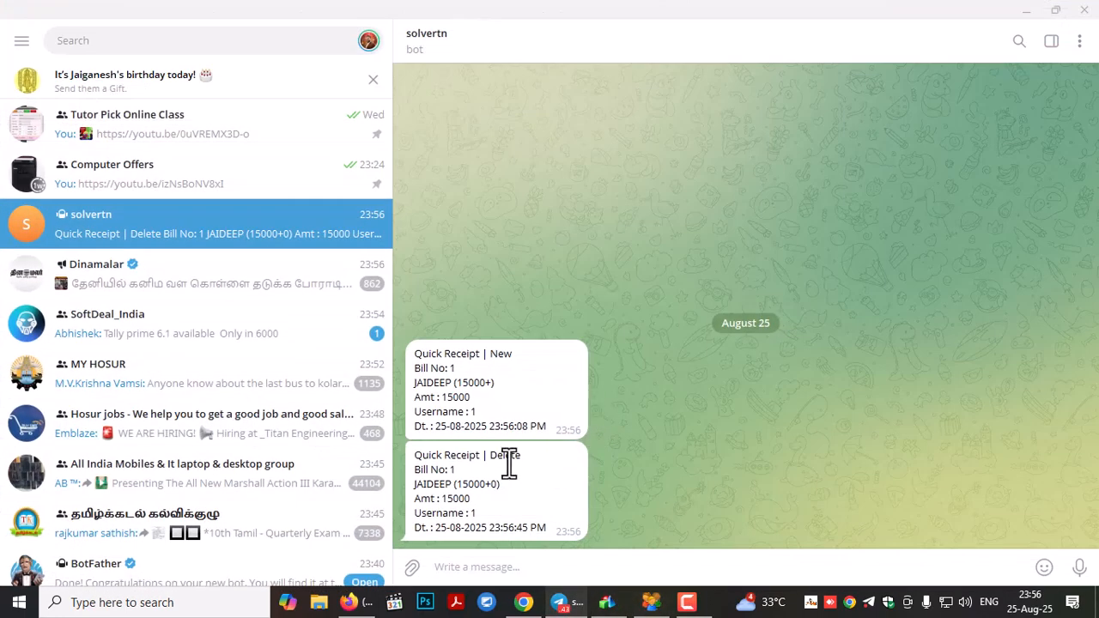
left_click_drag(417, 458, 552, 523)
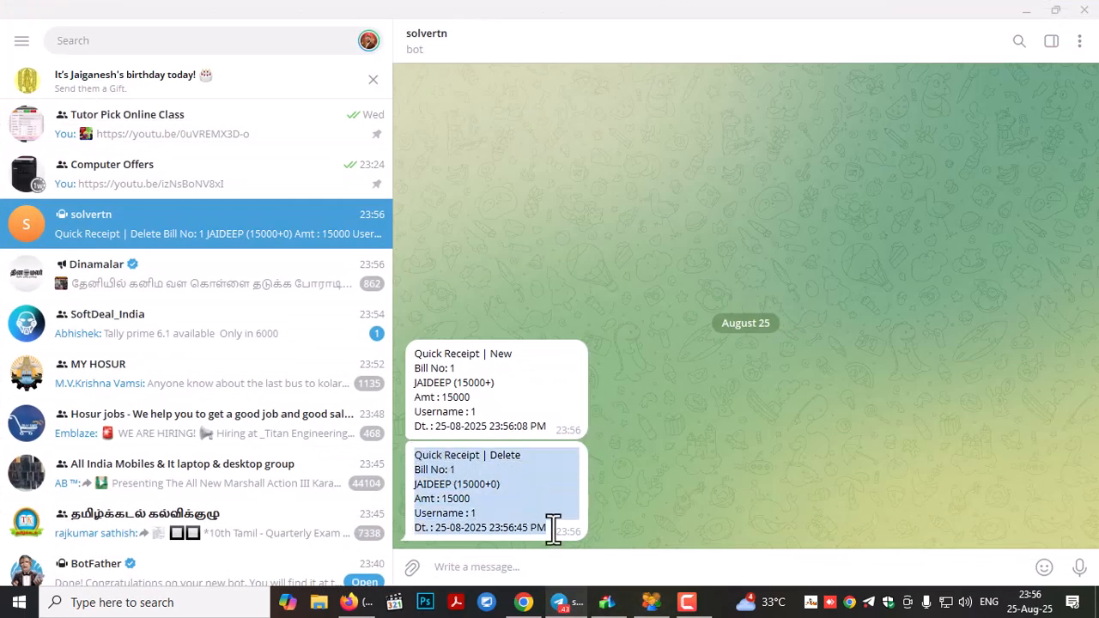
left_click(518, 467)
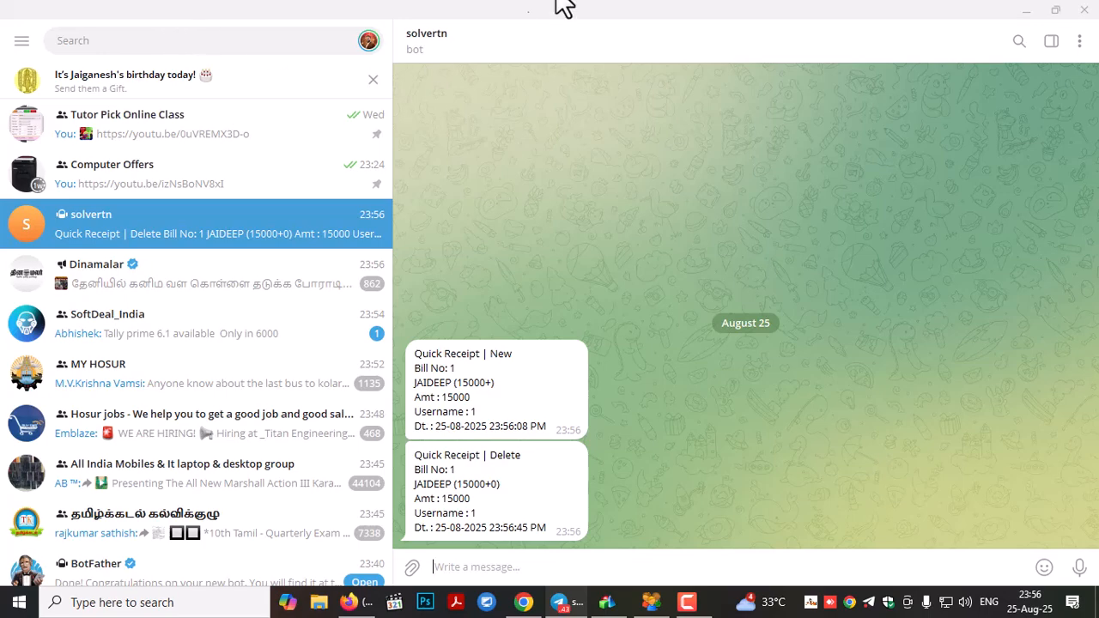
Step: Find the BotFather chat in Telegram and review the messages used to create the new bot
left_click(145, 40)
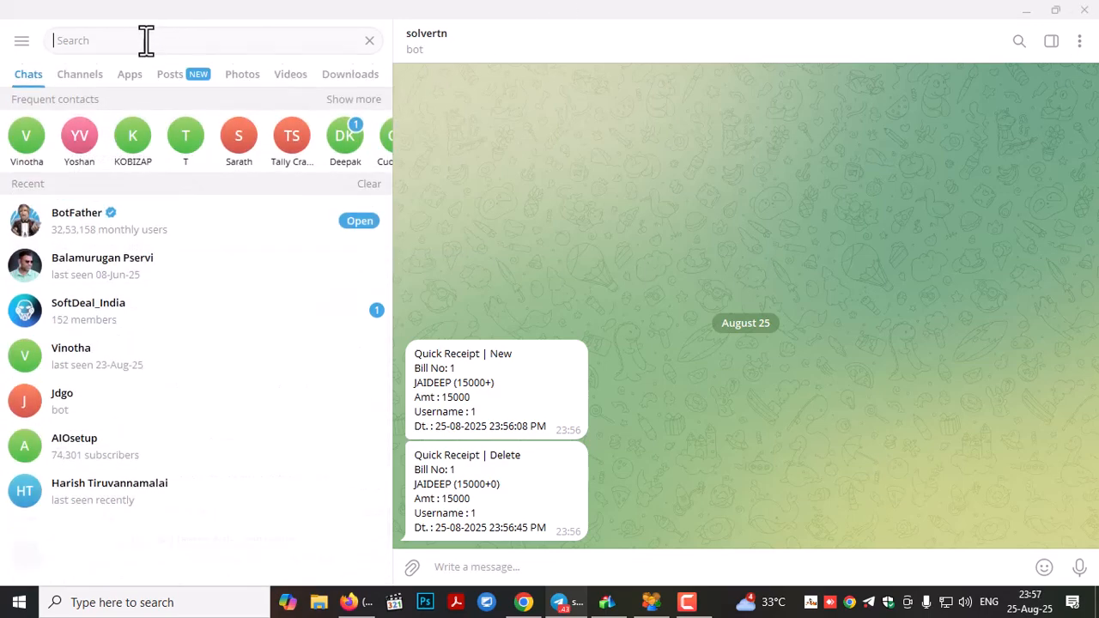
type("bot")
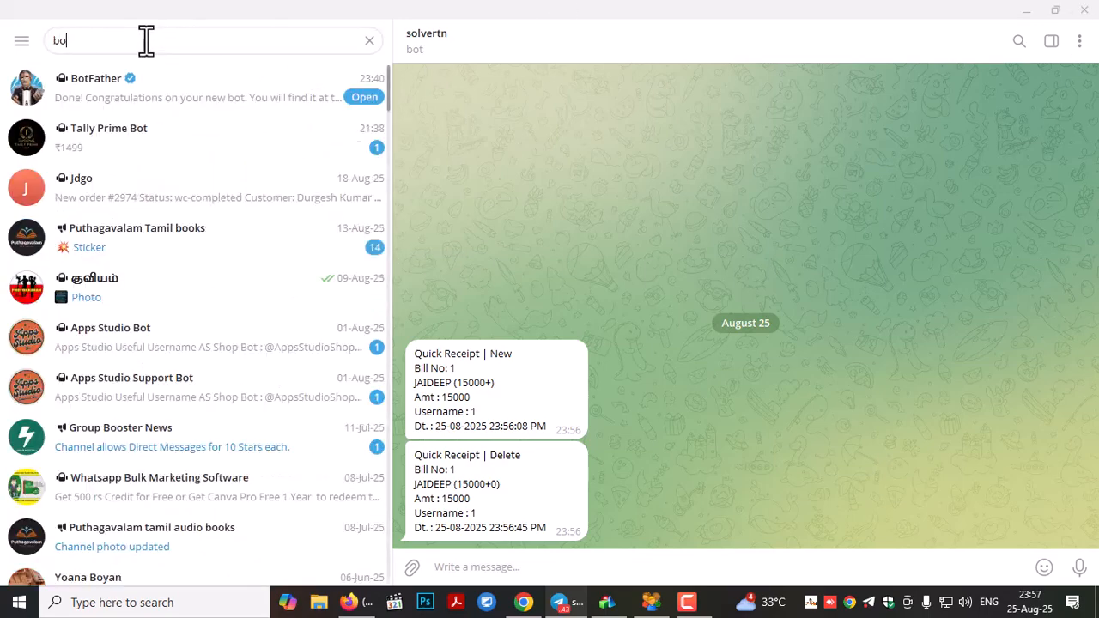
left_click(129, 94)
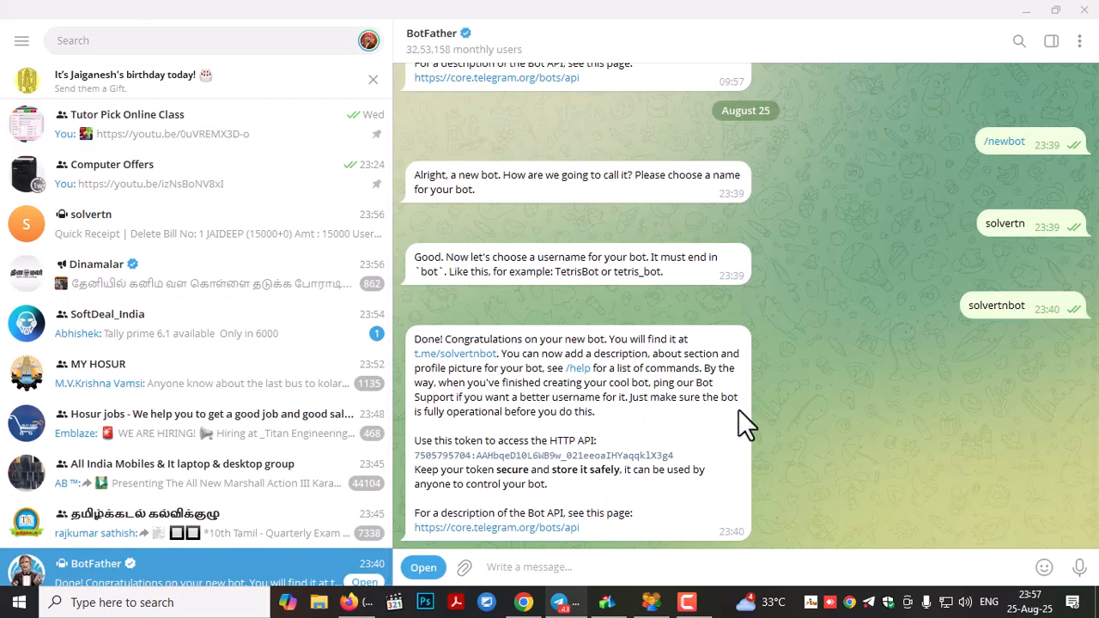
scroll(740, 409, "up", 3)
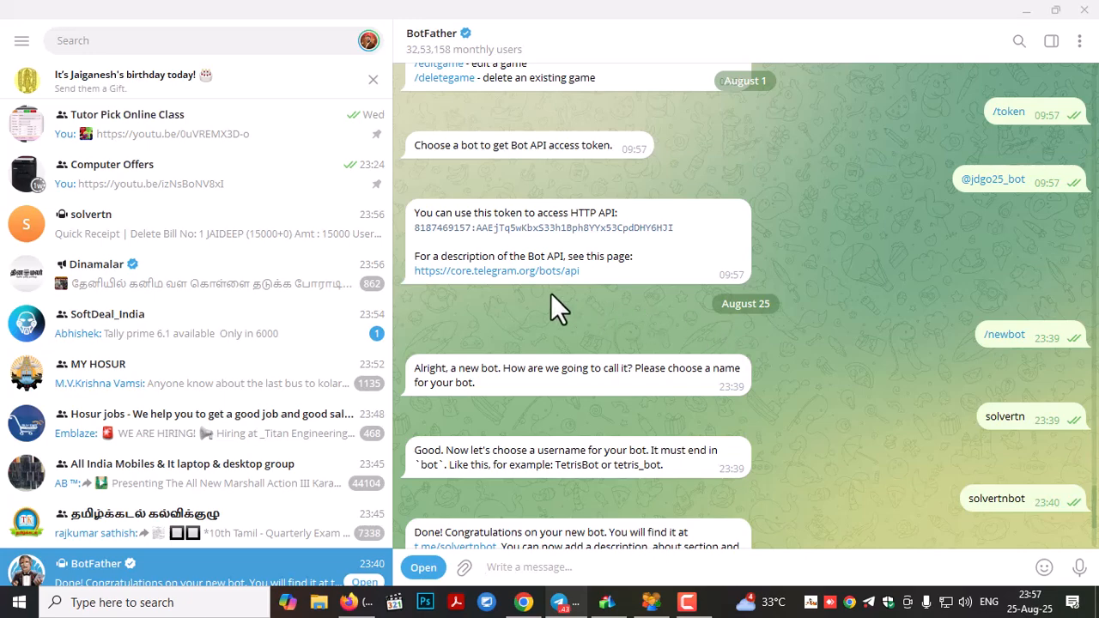
scroll(515, 344, "down", 1)
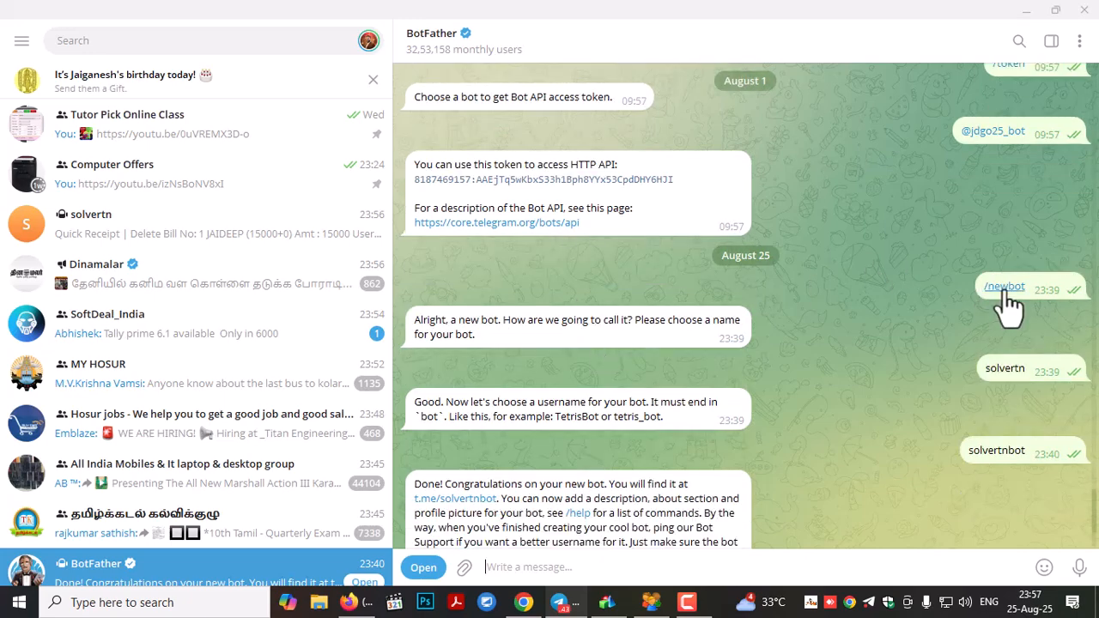
Step: Open Notepad and write "botfather", then "/newbot" below a blank line, beside the BotFather chat
key("super+r")
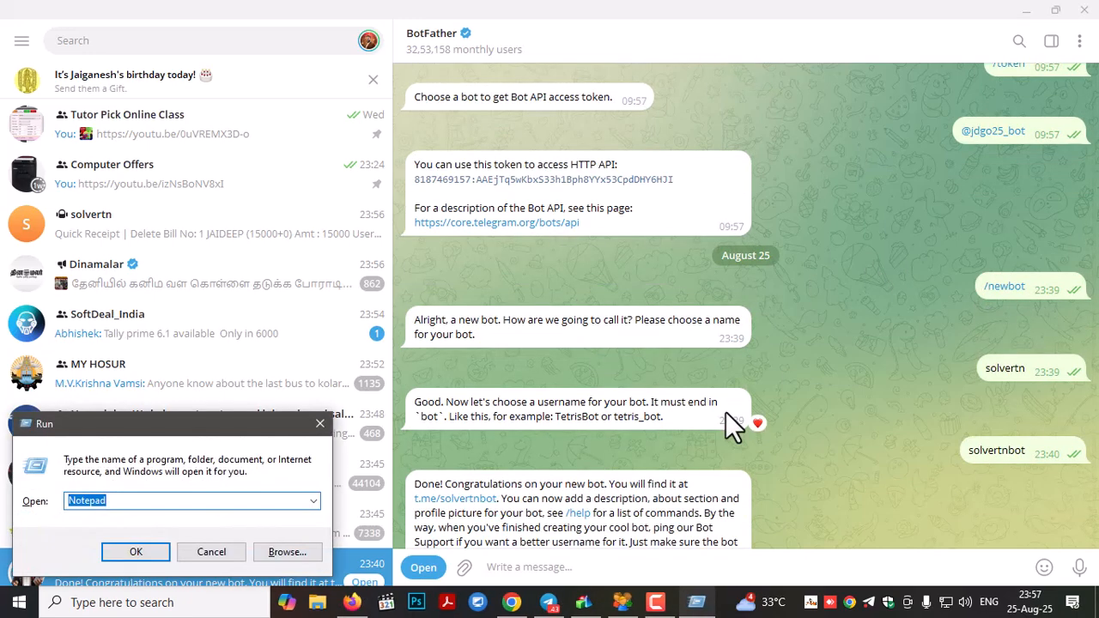
key("Return")
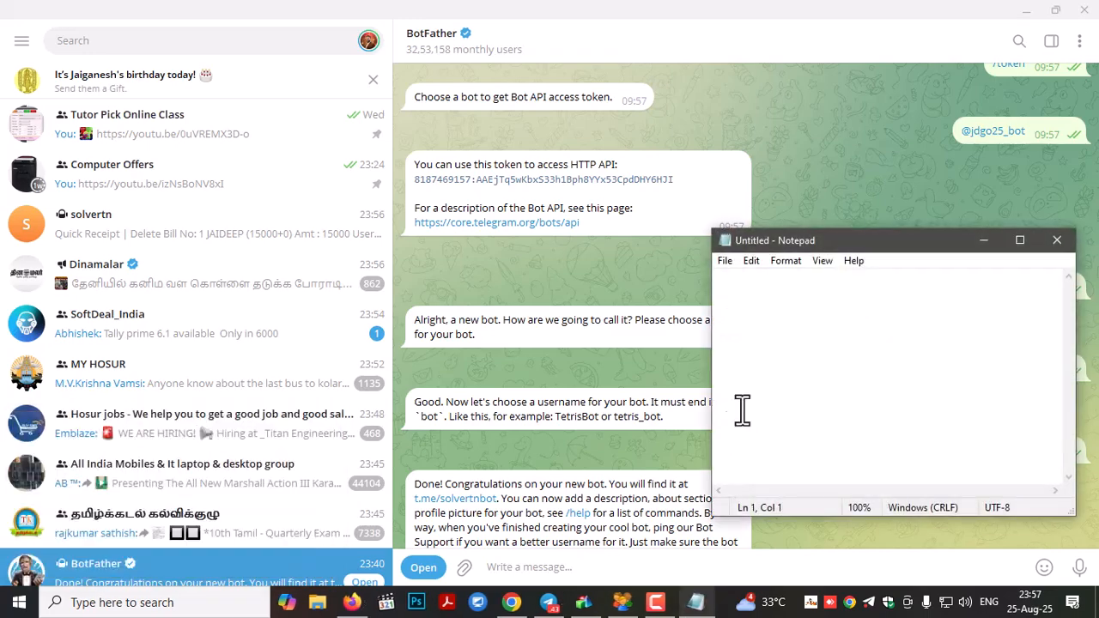
left_click_drag(929, 239, 318, 192)
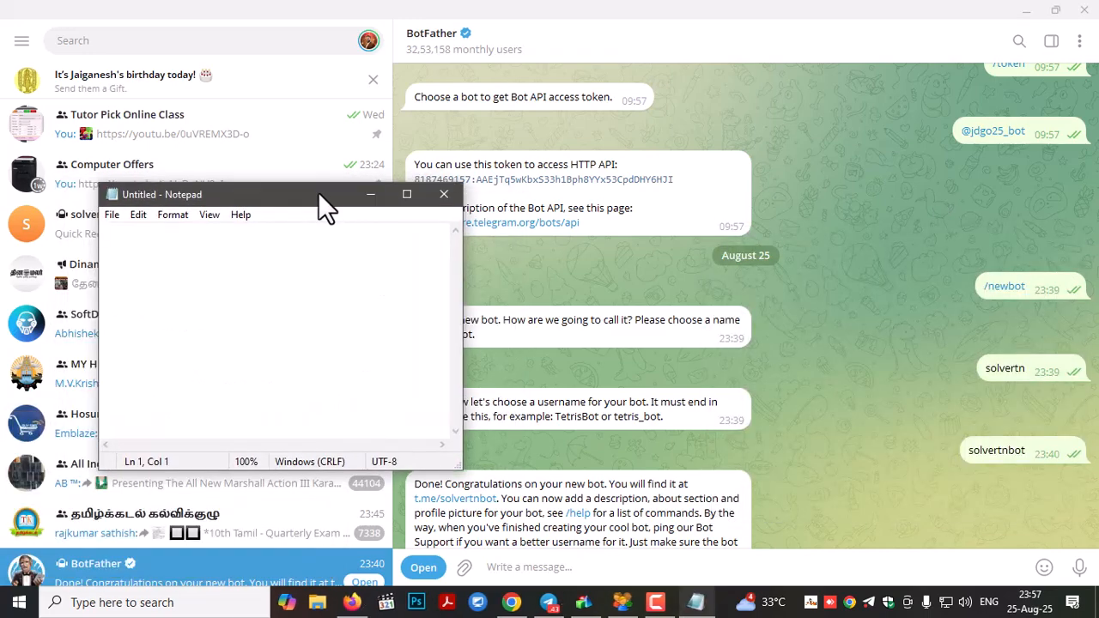
type("botfather")
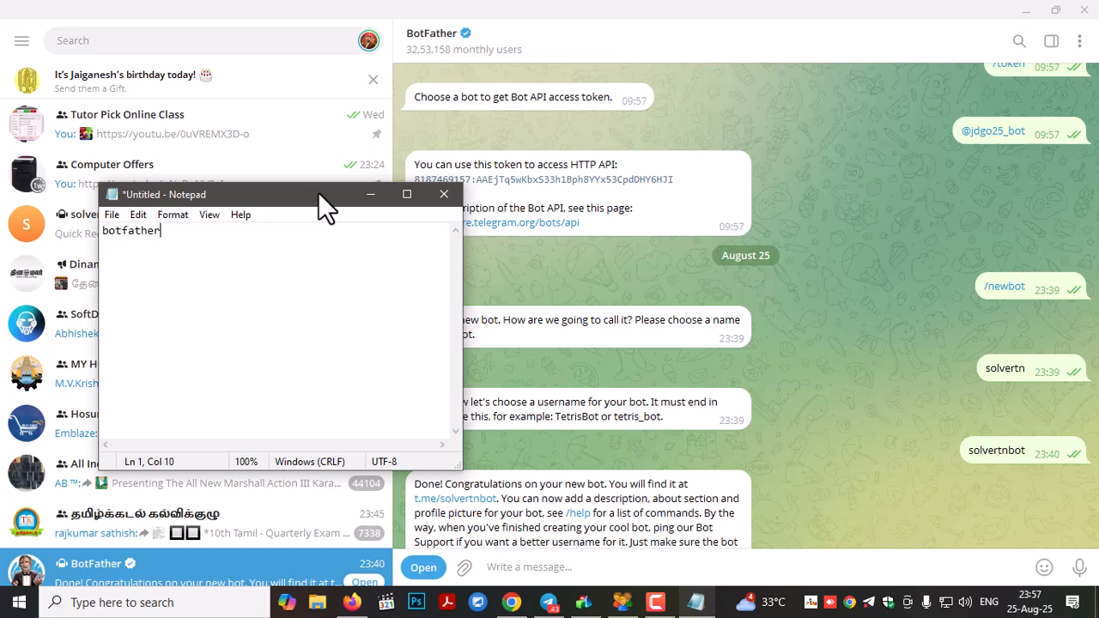
key("Return")
key("Return")
type("/newbot")
key("Return")
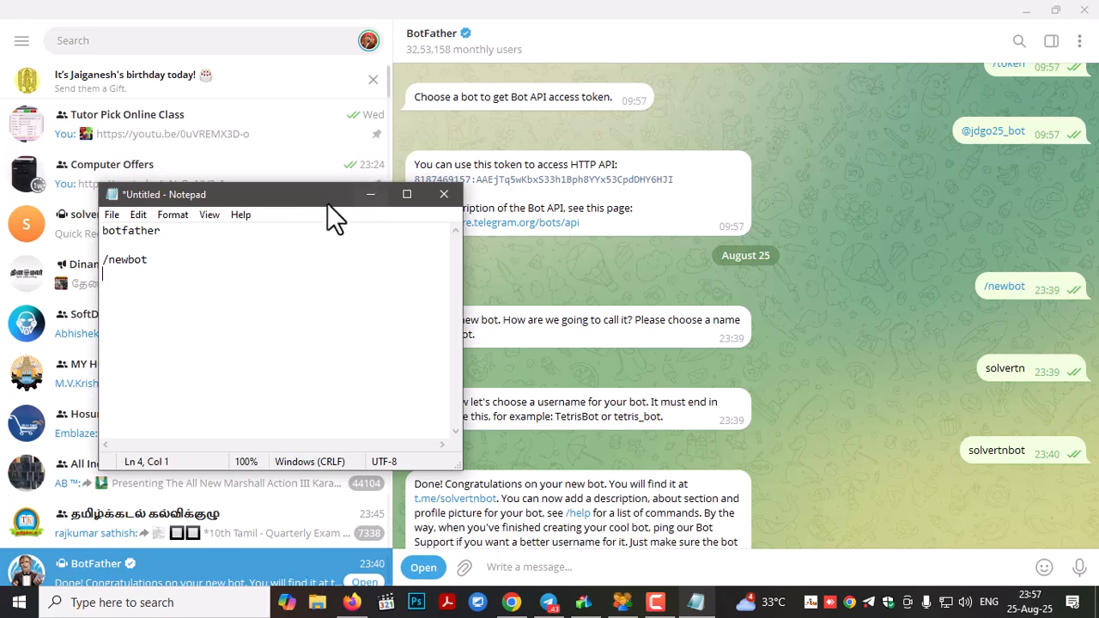
Step: Add the bot name "solvertn" on the line below "/newbot" in the note
left_click_drag(333, 200, 227, 153)
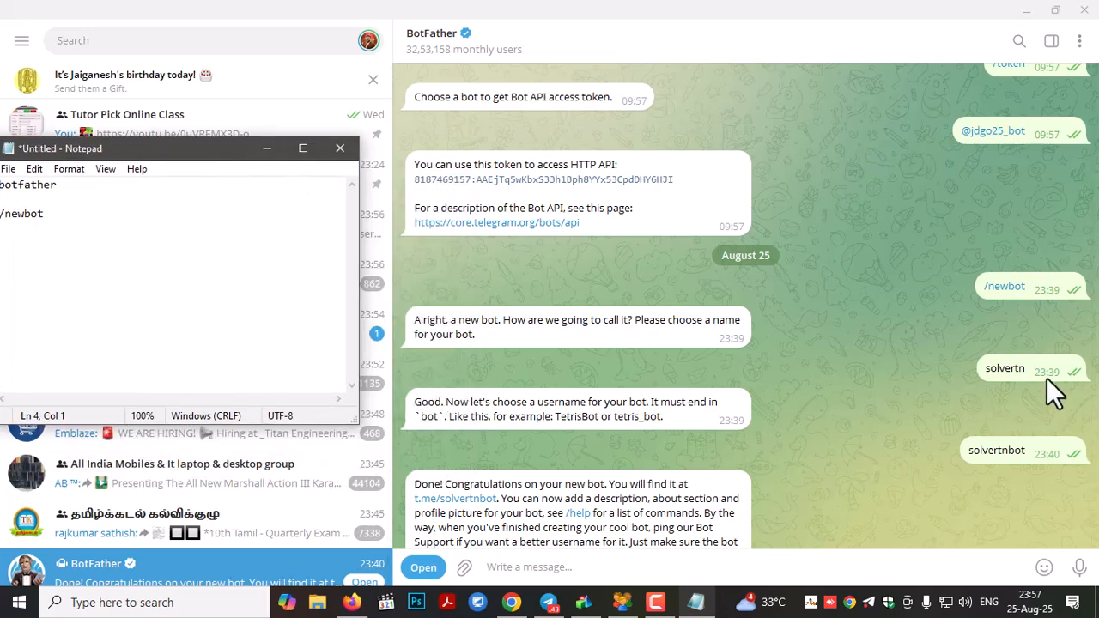
left_click_drag(206, 150, 464, 190)
type("s")
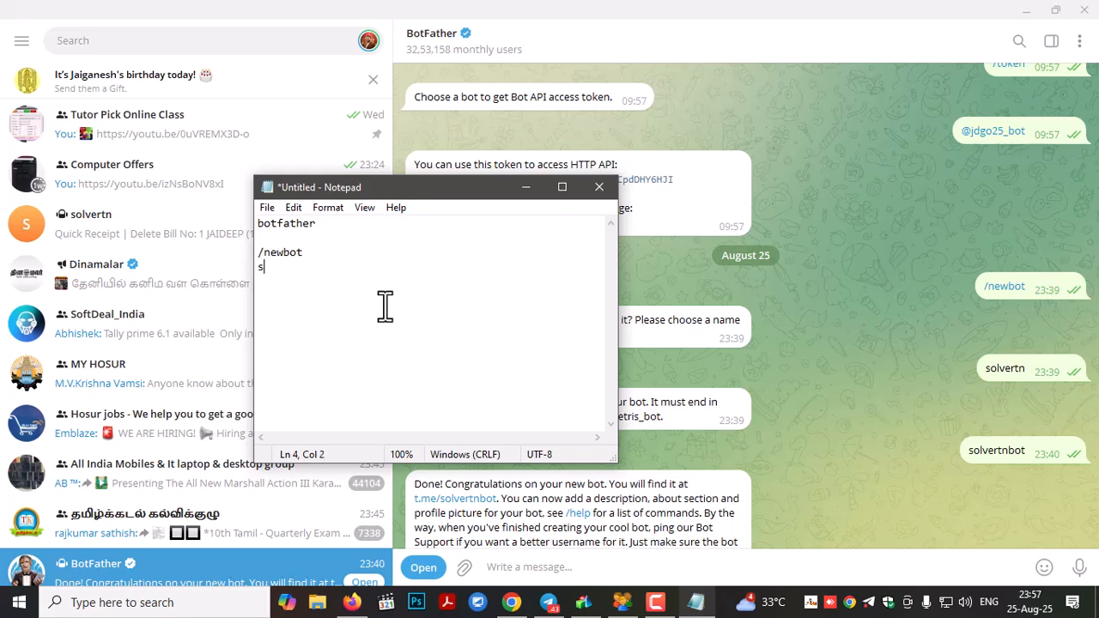
type("olvertn")
key("Return")
Step: Check BotFather's username rule, add the bot username "solvertnbot" as the note's last line and highlight it
left_click_drag(391, 184, 226, 143)
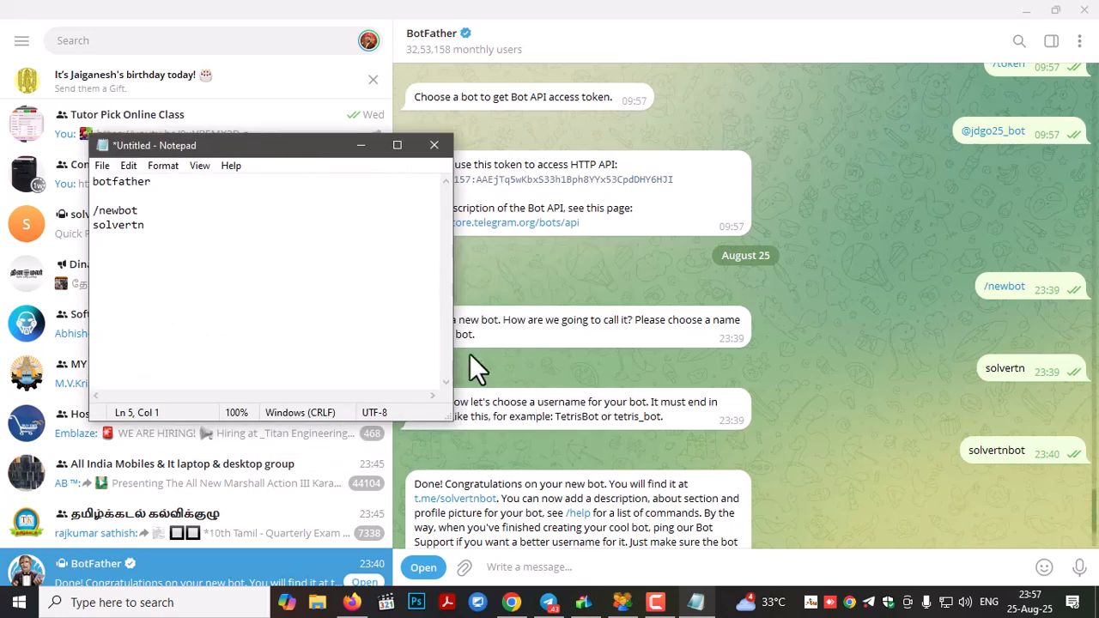
left_click_drag(299, 143, 355, 83)
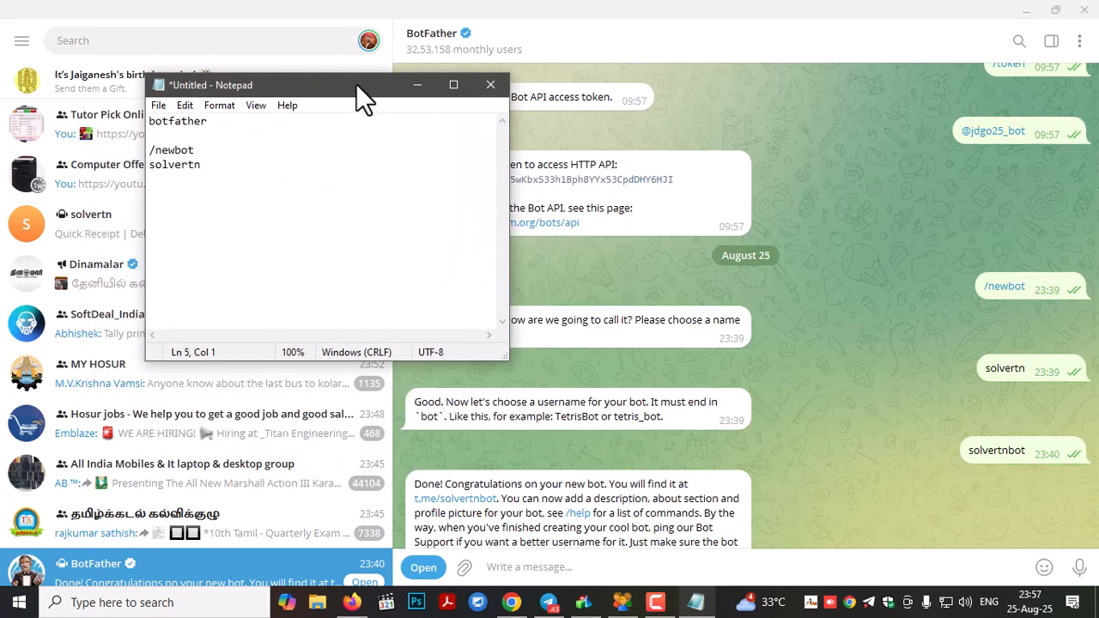
left_click(426, 421)
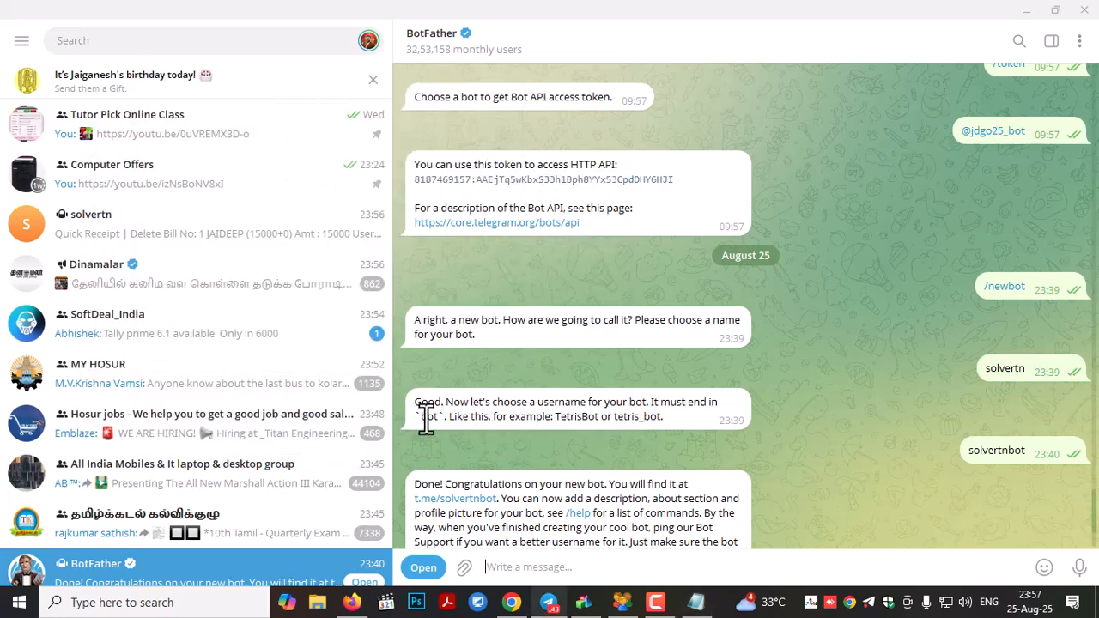
left_click(697, 605)
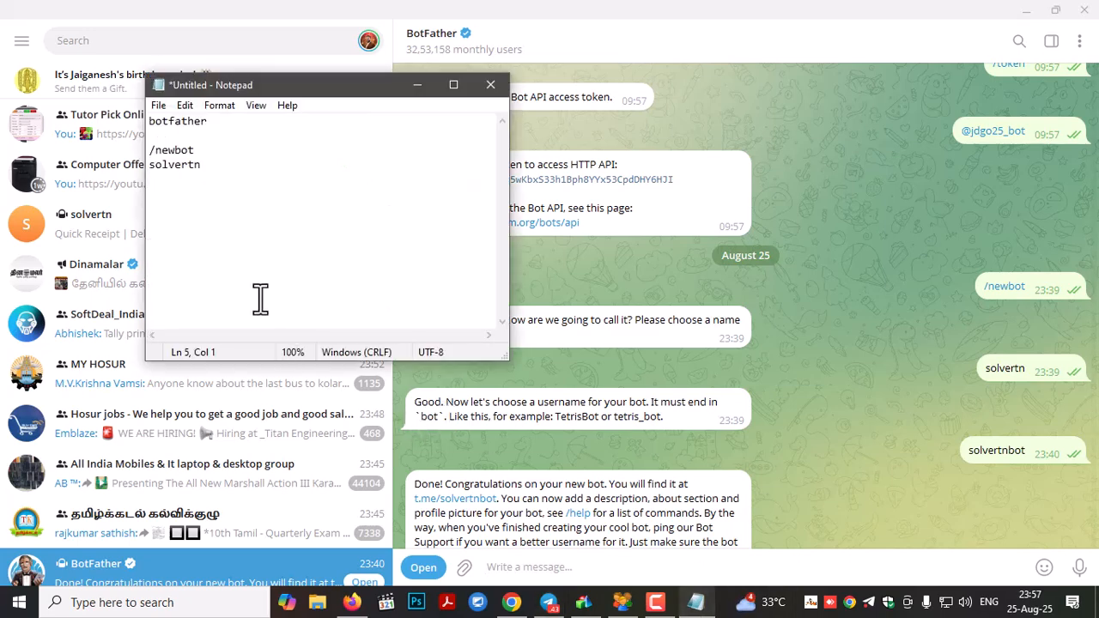
type("solvertnbot")
left_click_drag(151, 179, 272, 180)
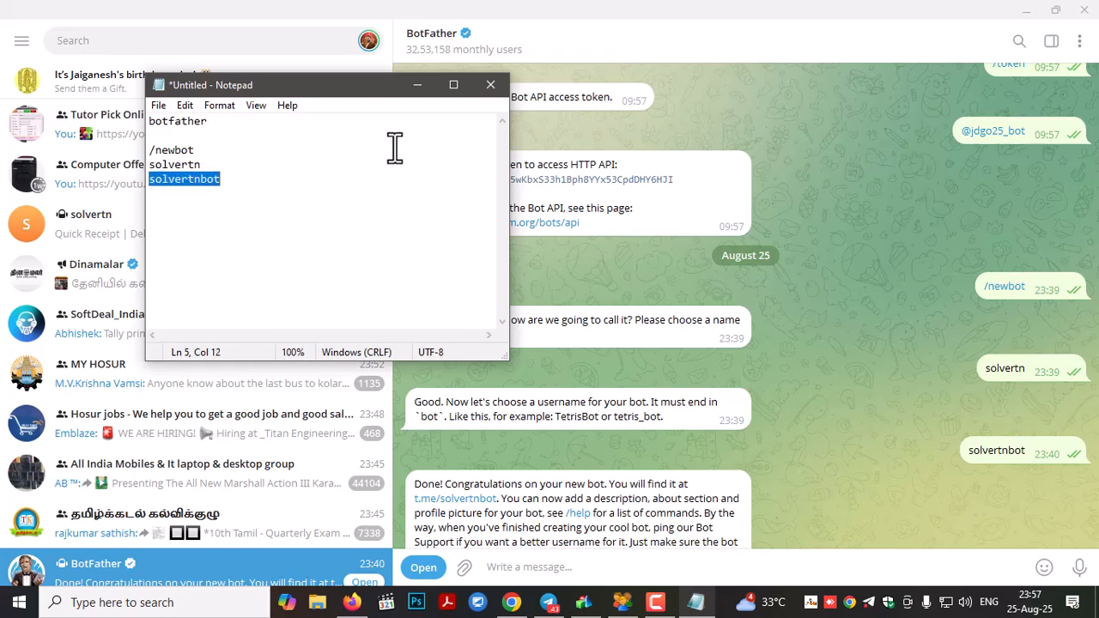
Step: Put the note away and copy the HTTP API token from BotFather's final message about the new bot
left_click(417, 84)
scroll(717, 453, "down", 3)
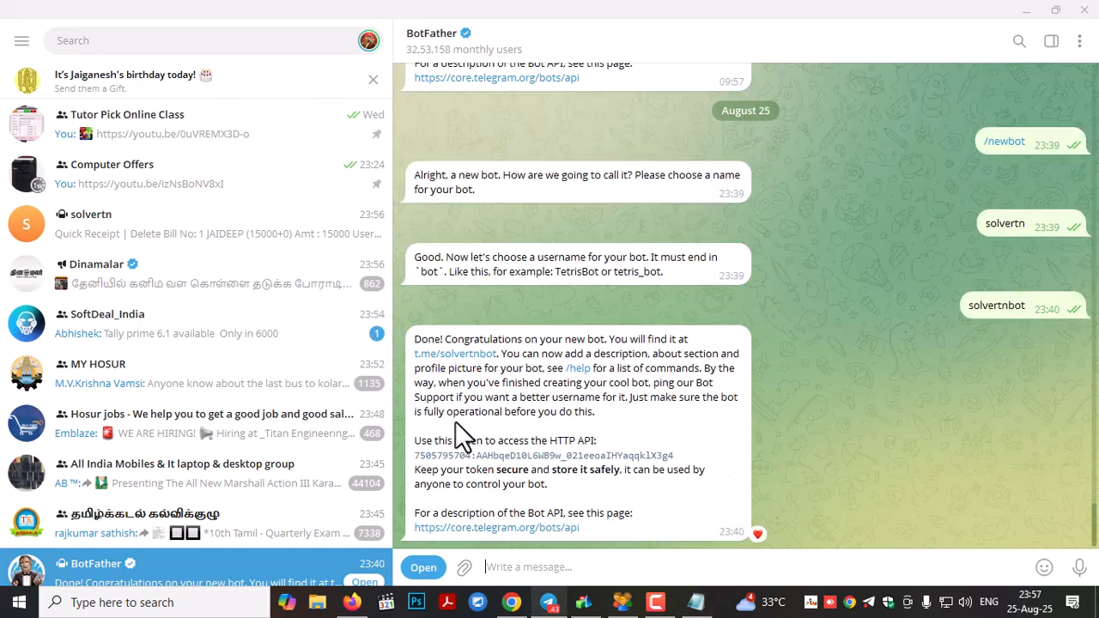
left_click_drag(412, 444, 692, 501)
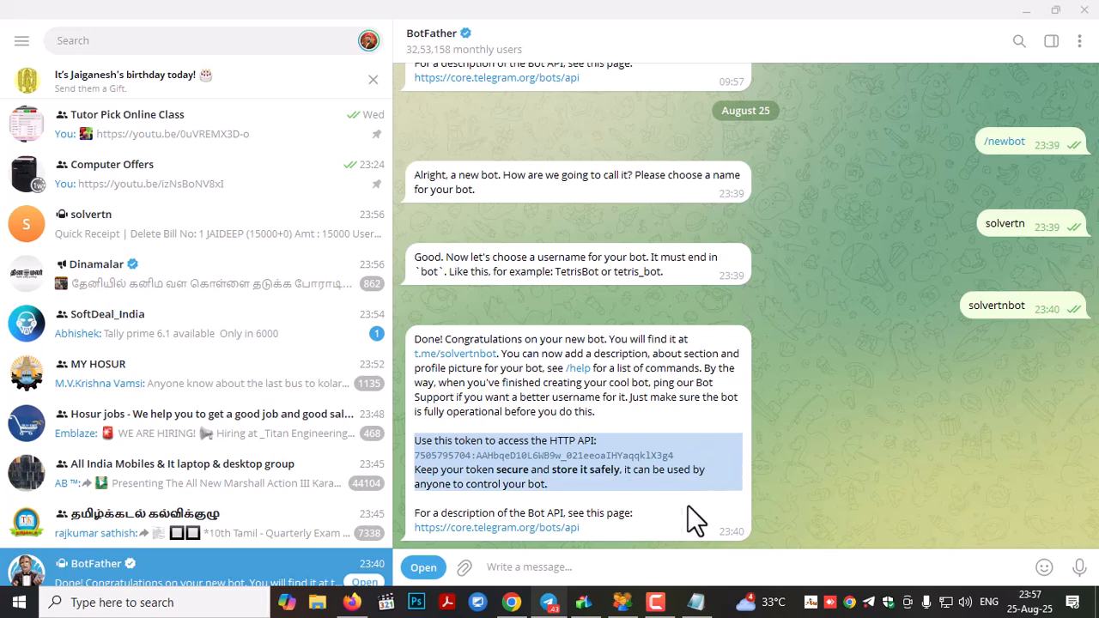
left_click(692, 501)
mouse_move(423, 441)
left_mouse_down()
mouse_move(628, 449)
mouse_move(415, 458)
left_mouse_up()
left_click(697, 439)
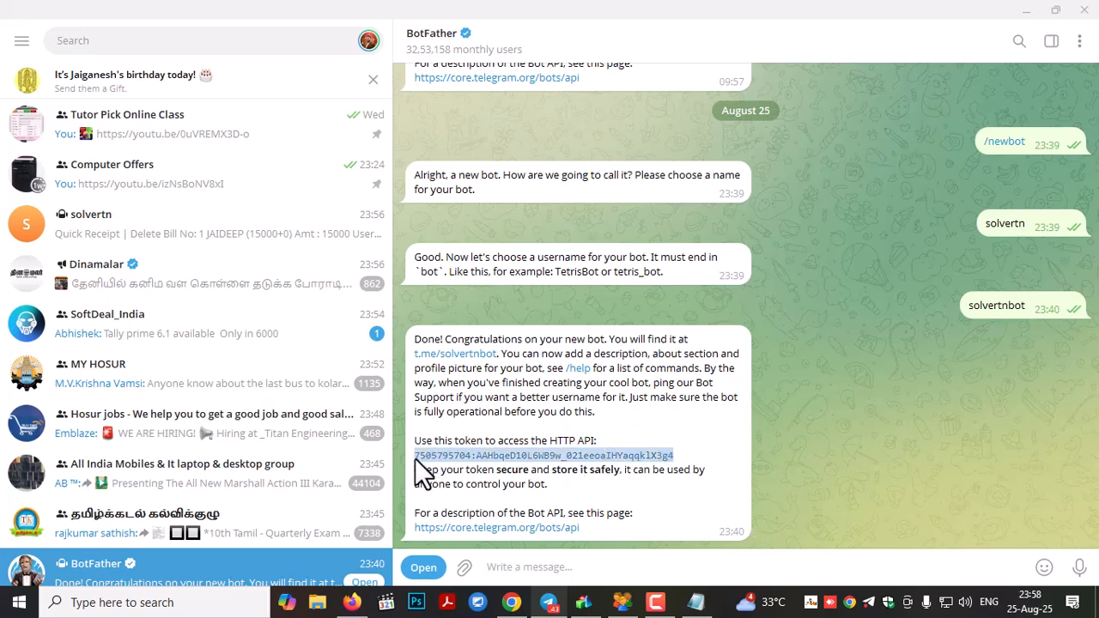
right_click(506, 470)
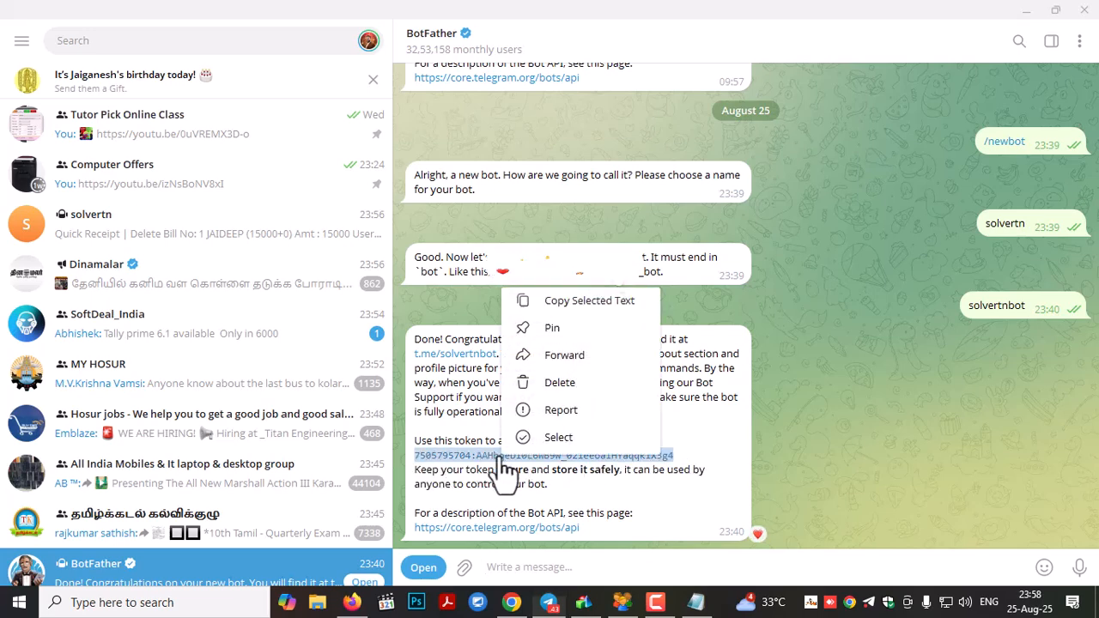
left_click(569, 304)
Step: Switch to Speed Plus, close Quick Receipt and find the Telegram Bot Token field in the Stock options of General Settings
left_click(583, 601)
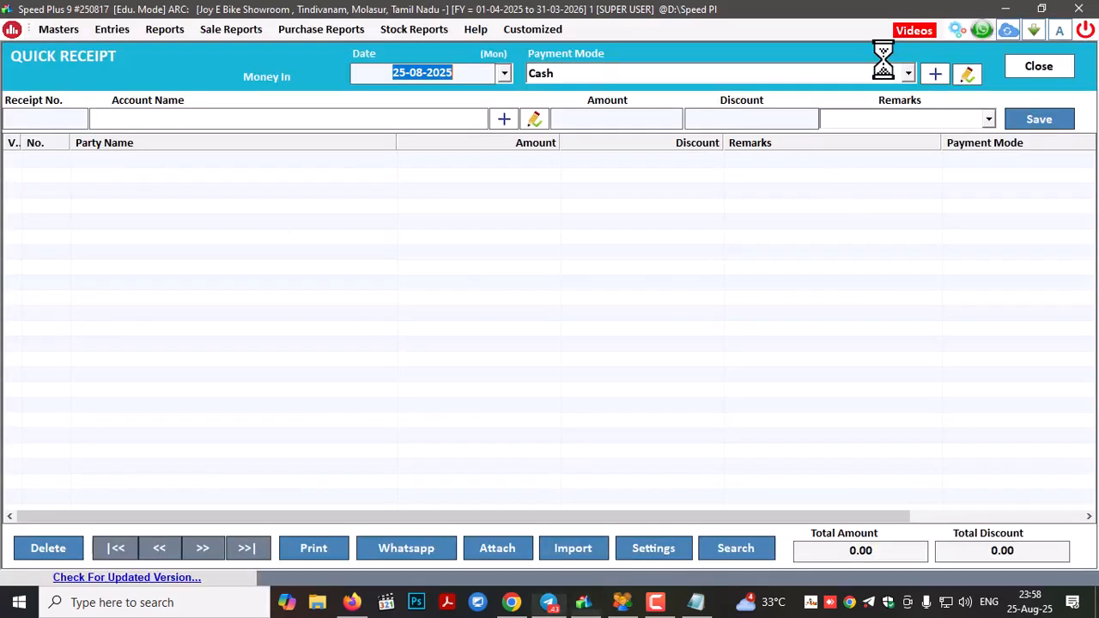
left_click(1057, 73)
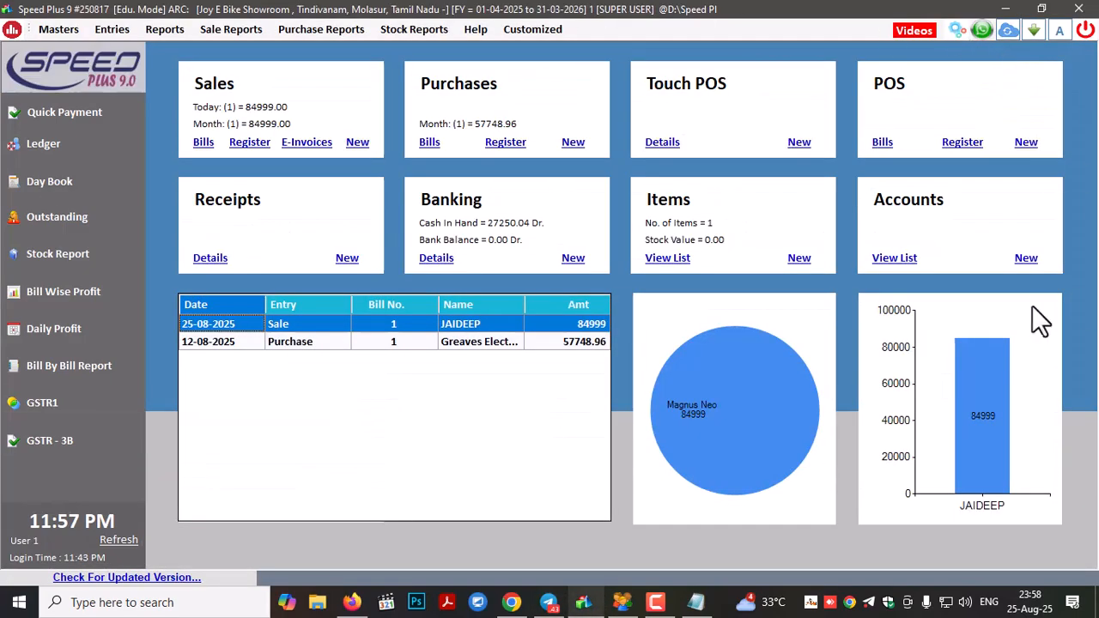
left_click(954, 32)
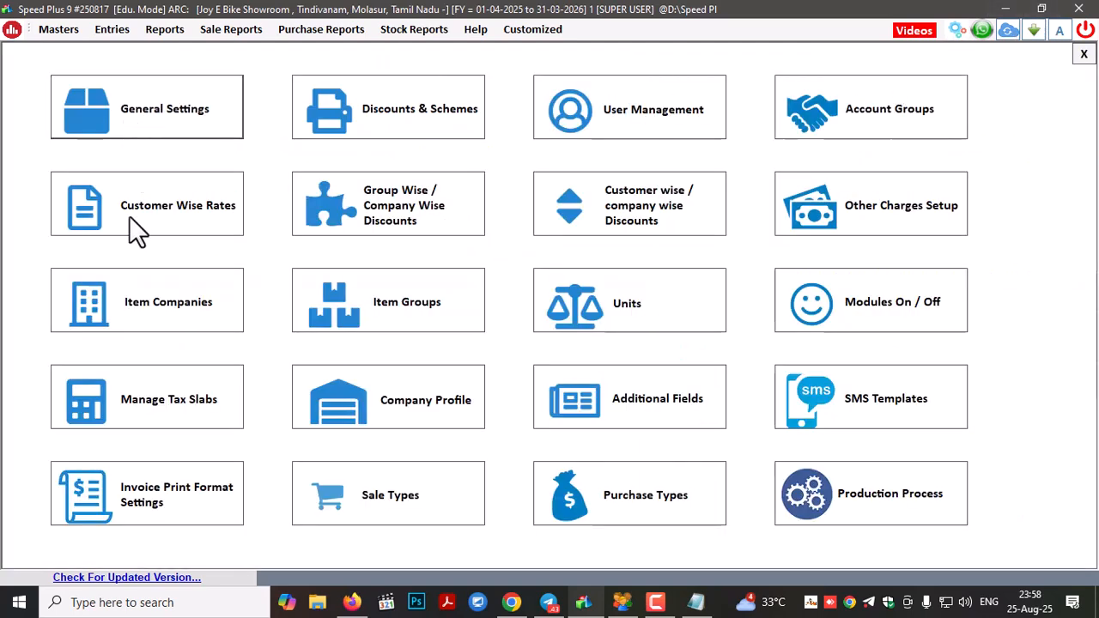
left_click(133, 107)
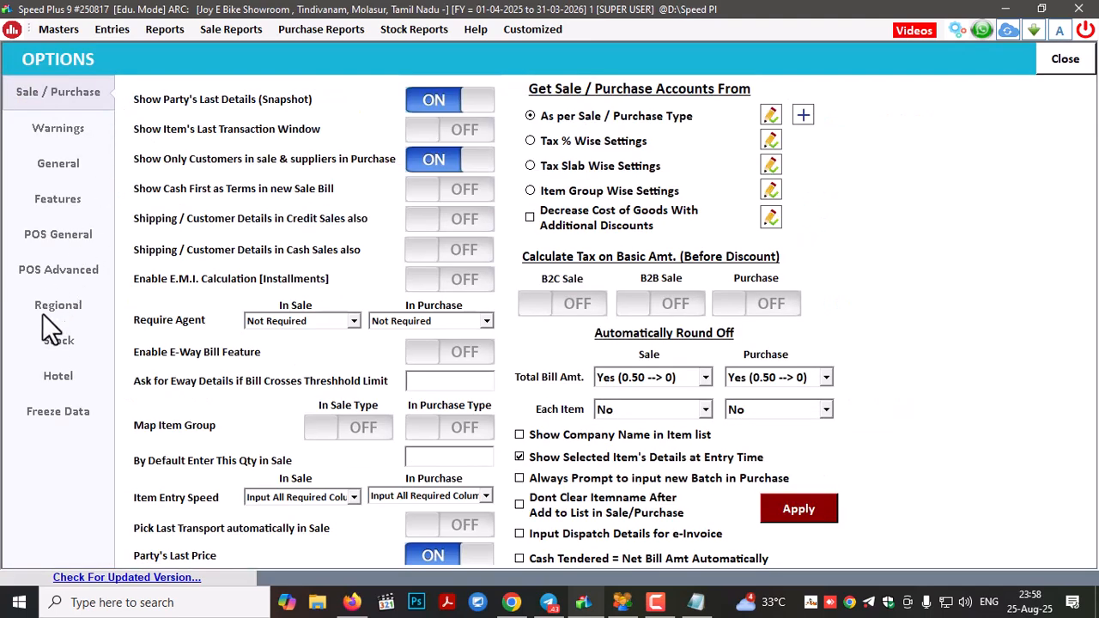
left_click(53, 341)
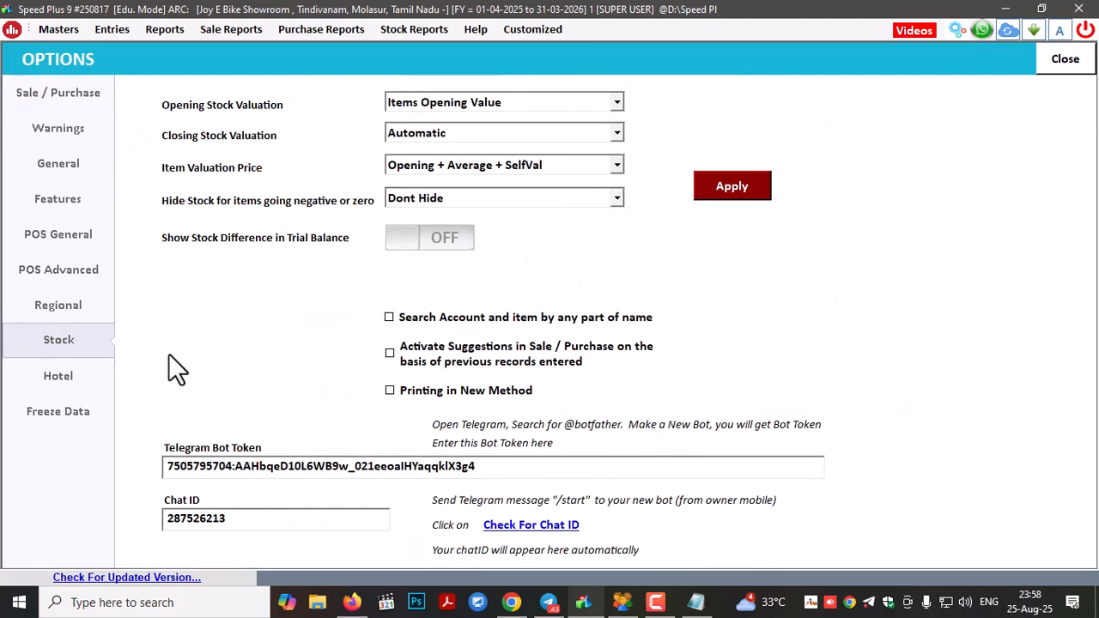
left_click_drag(169, 466, 127, 466)
left_click(515, 466)
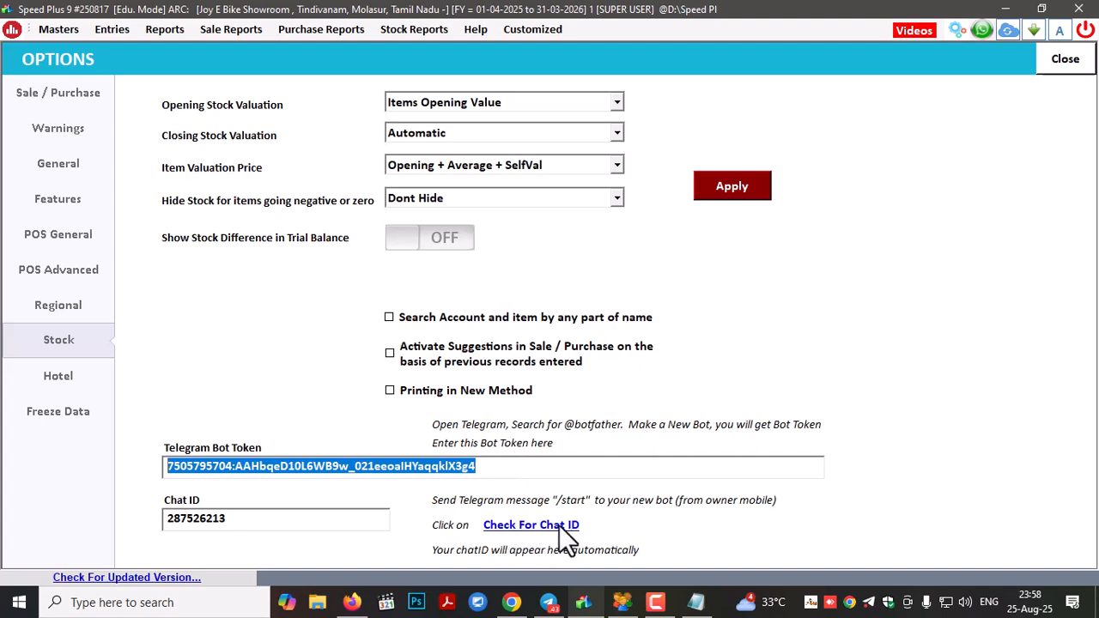
Step: Bring back the Notepad note and add "/start" below a blank line after the bot username
left_click(696, 602)
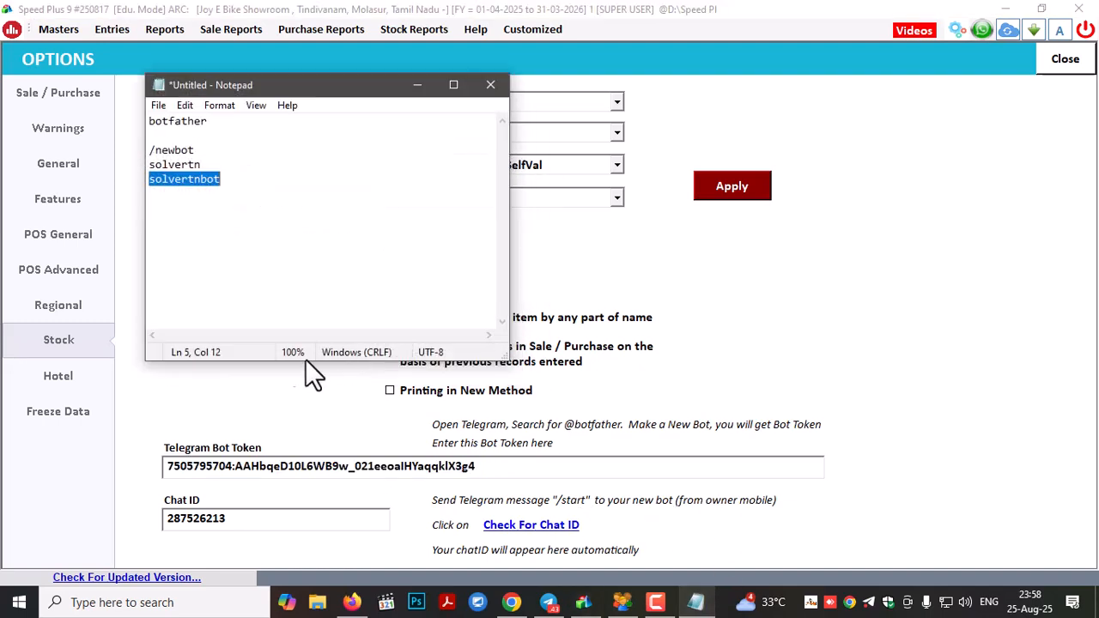
left_click(269, 196)
key("Return")
key("Return")
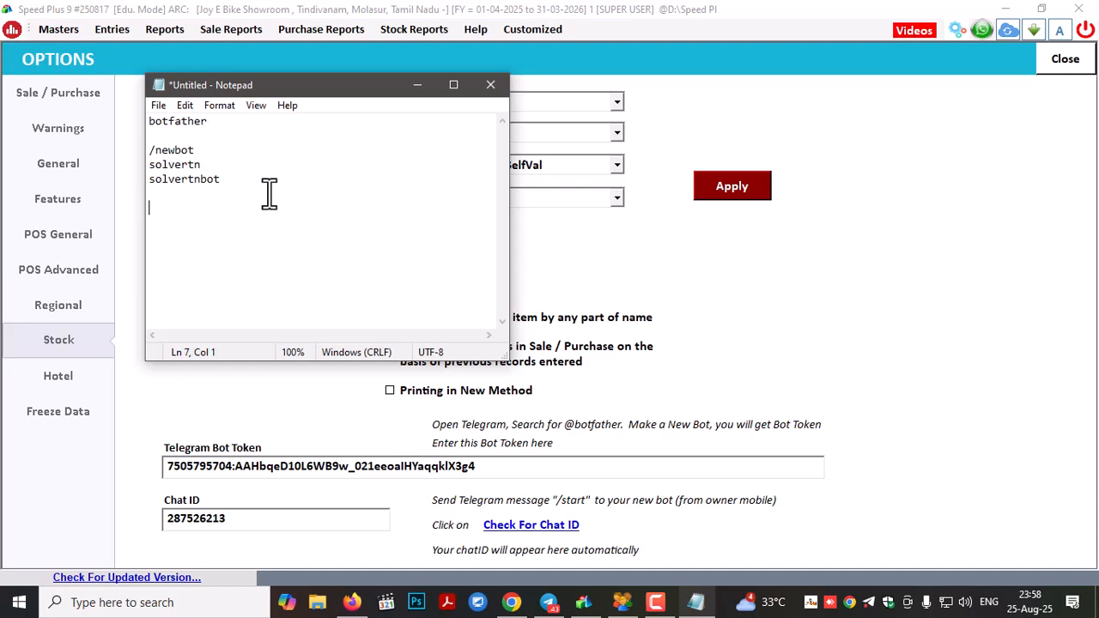
type("/start")
key("Return")
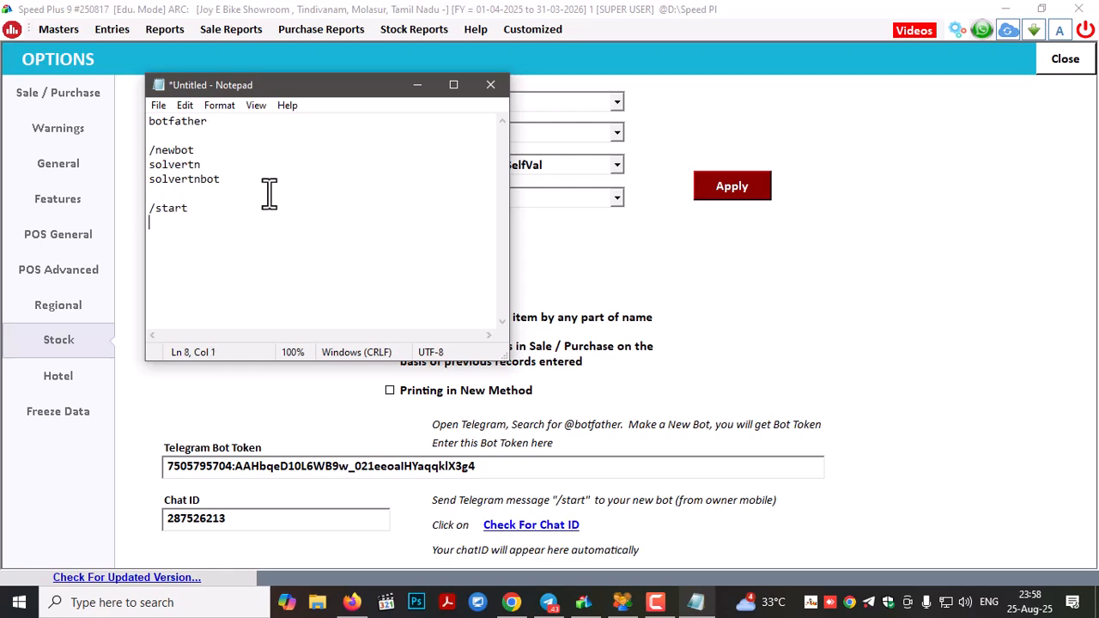
Step: Open the new bot's chat through the t.me/solvertnbot link in BotFather's message, and highlight "/start" in the note beside it
left_click(548, 602)
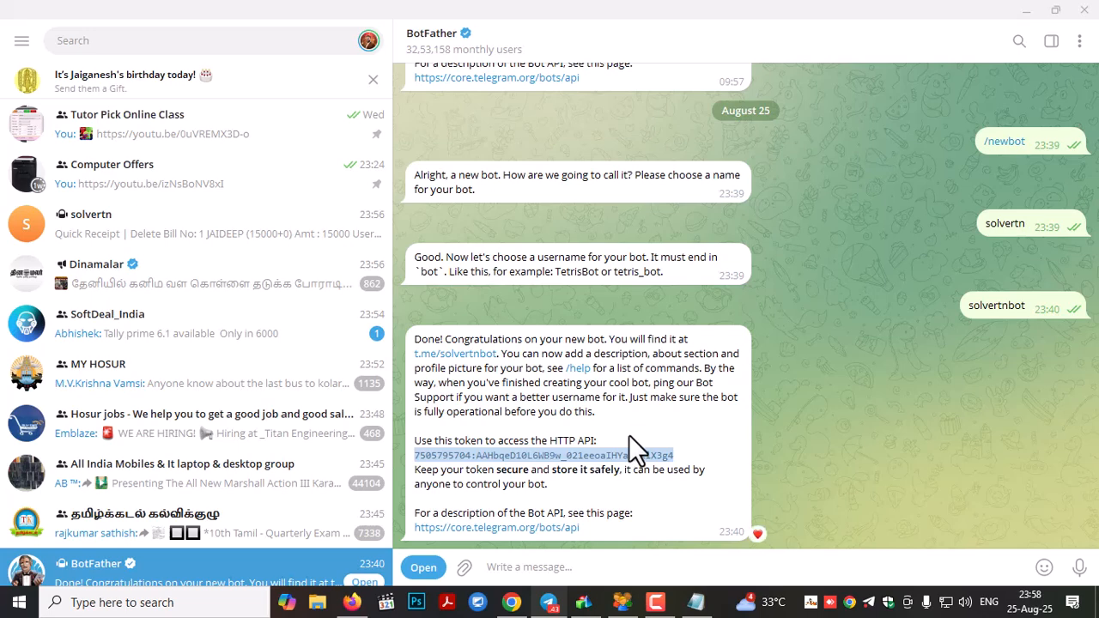
left_click(703, 428)
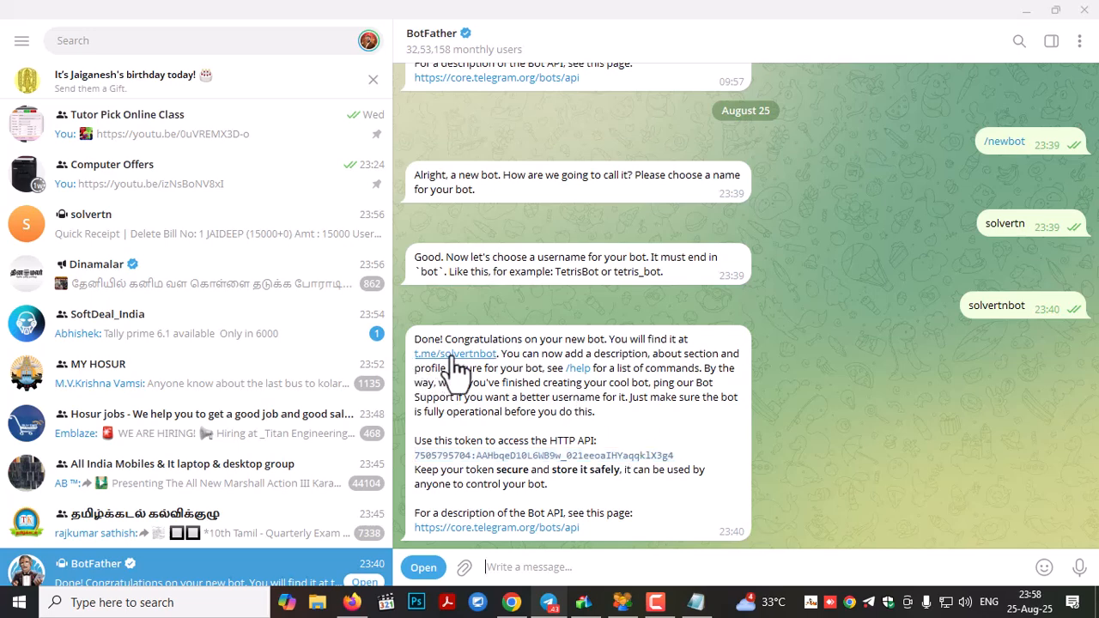
double_click(461, 359)
left_click(461, 356)
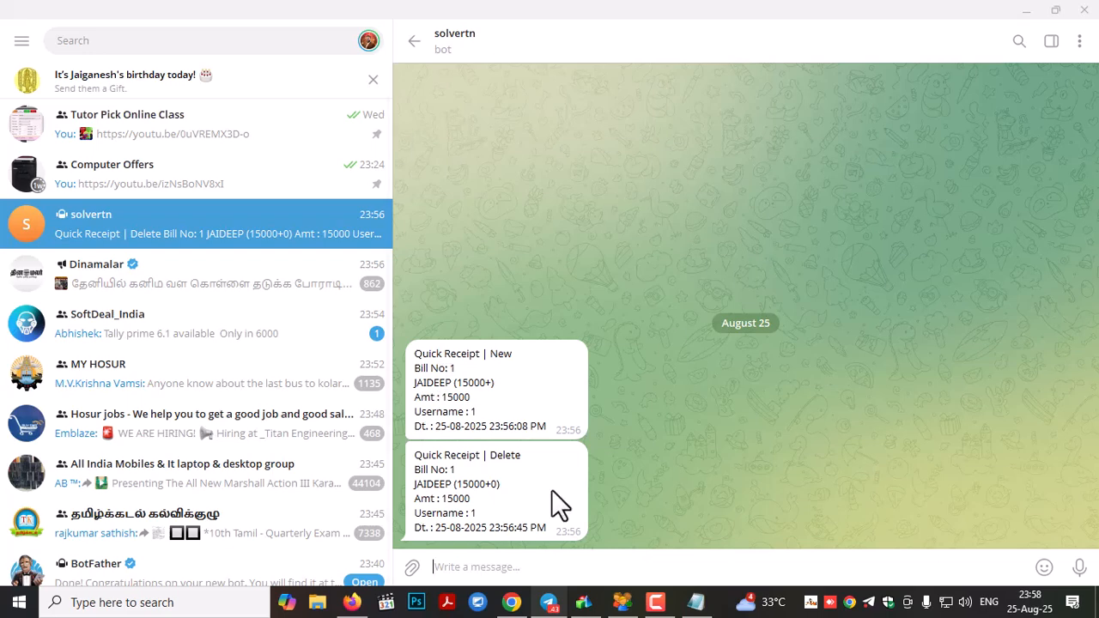
left_click(699, 604)
left_click_drag(206, 215, 126, 209)
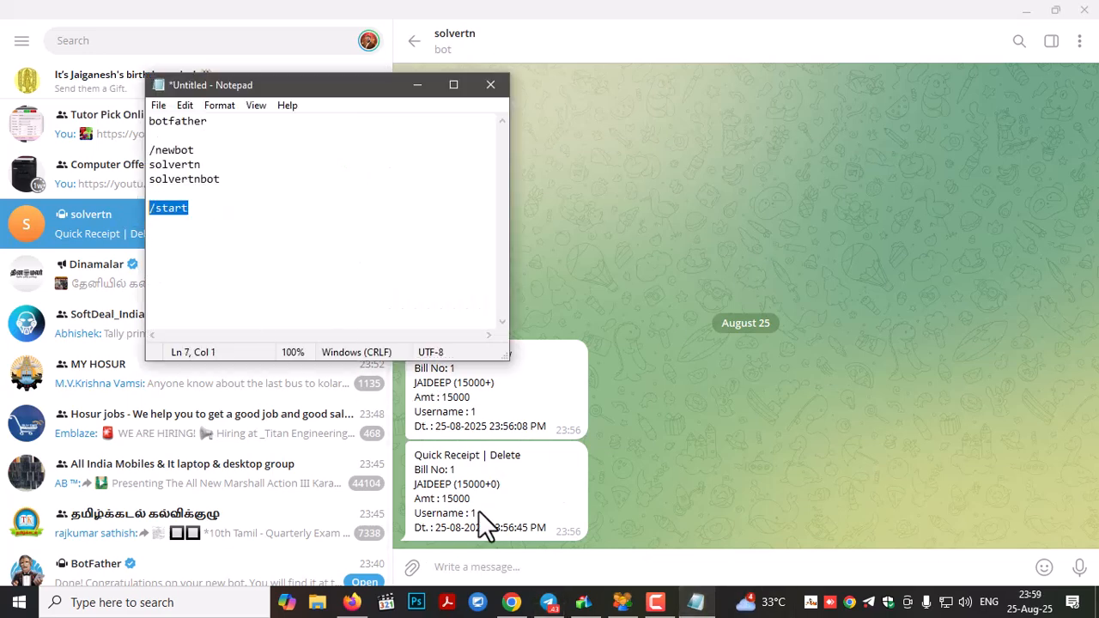
Step: Return to Speed Plus, point out the Chat ID in the Stock options and apply the settings
left_click(583, 604)
left_click(249, 519)
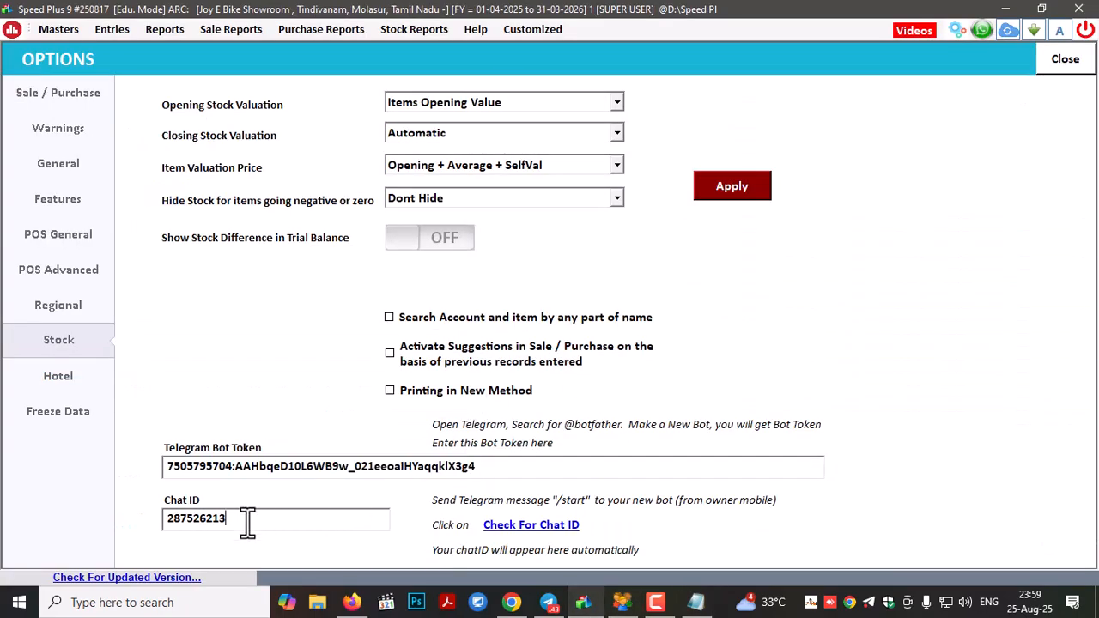
left_click_drag(249, 520, 129, 521)
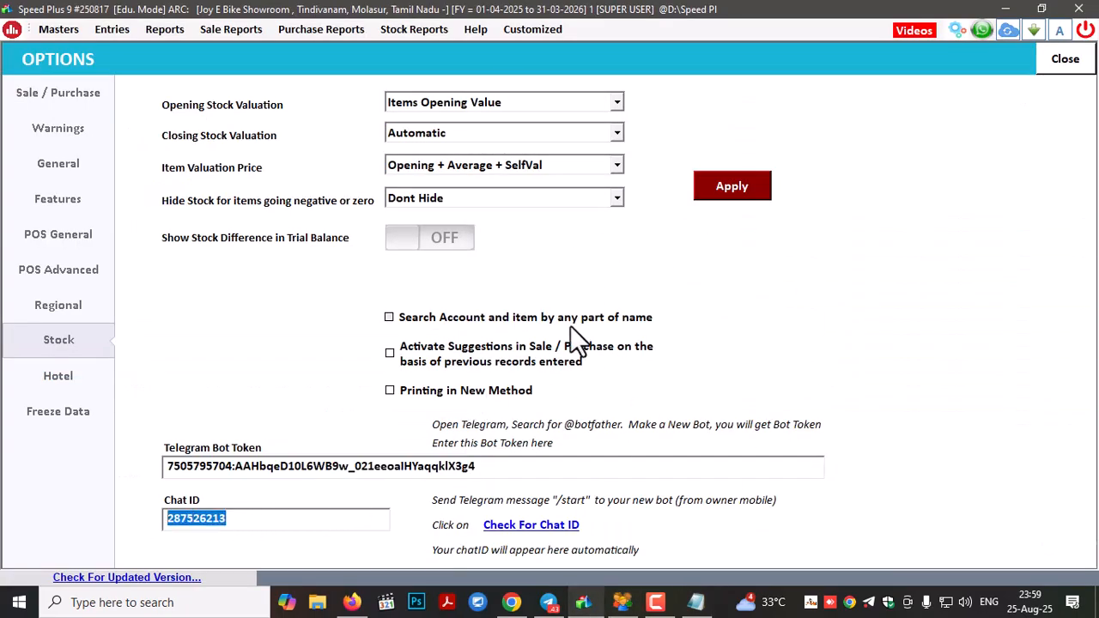
left_click_drag(255, 523, 128, 533)
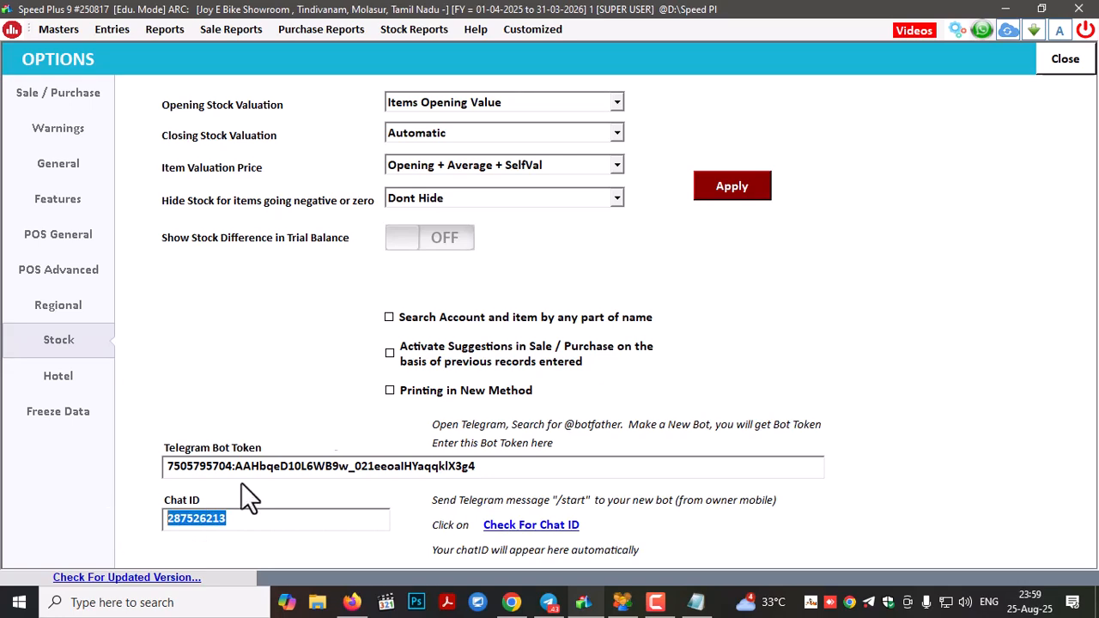
left_click(737, 187)
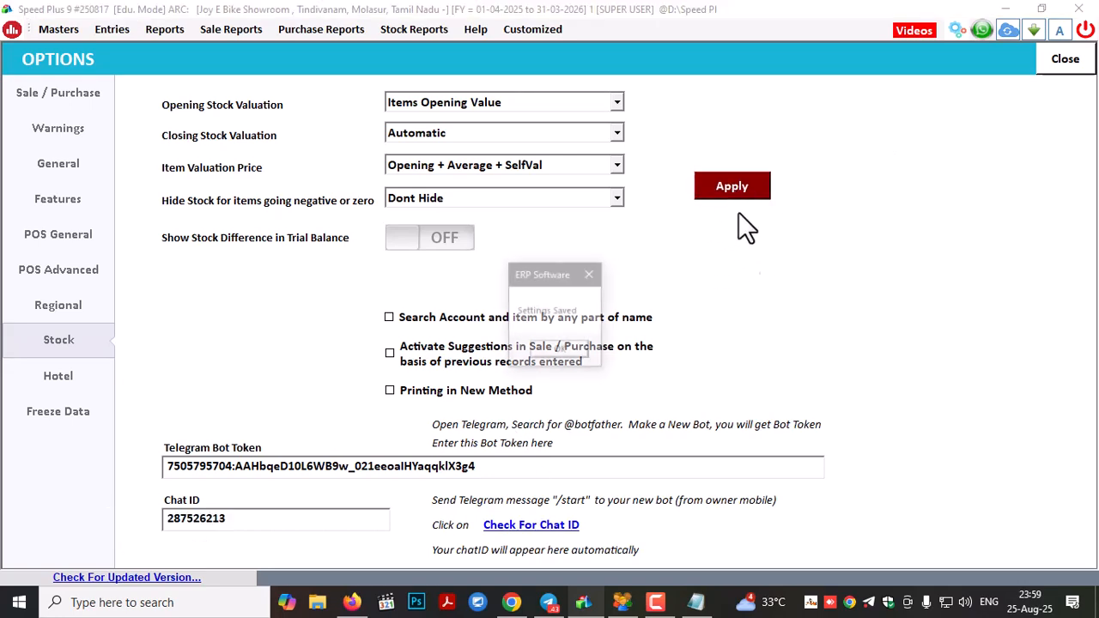
left_click(576, 343)
Step: Return to the refreshed dashboard and open sale bill No. 1 dated 25-08-2025 from the list of recent entries
left_click(1069, 62)
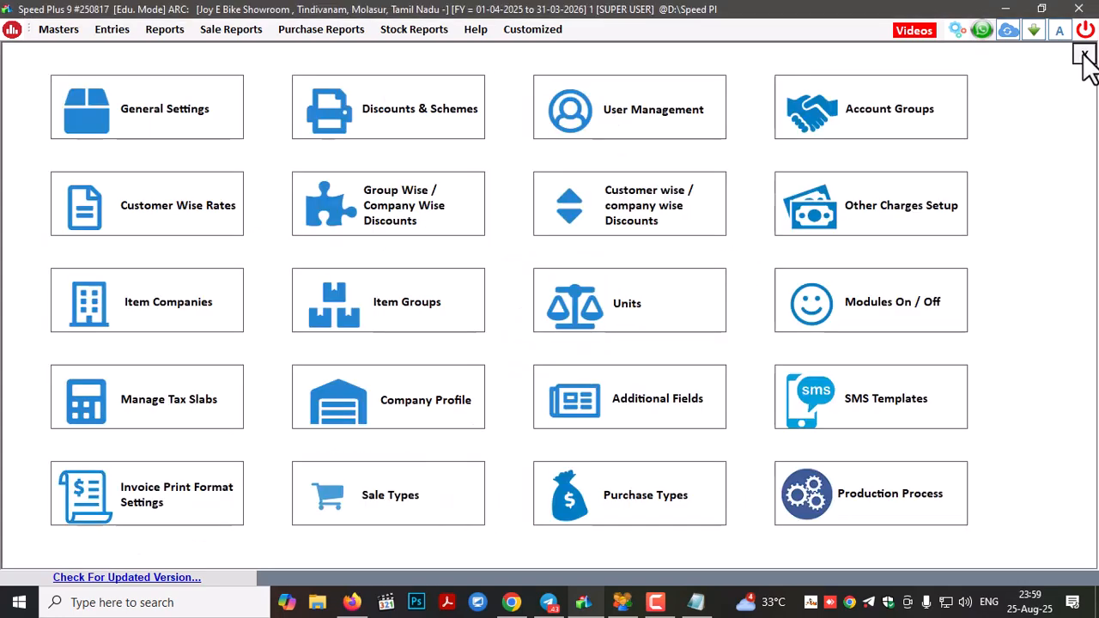
left_click(1080, 54)
left_click(122, 541)
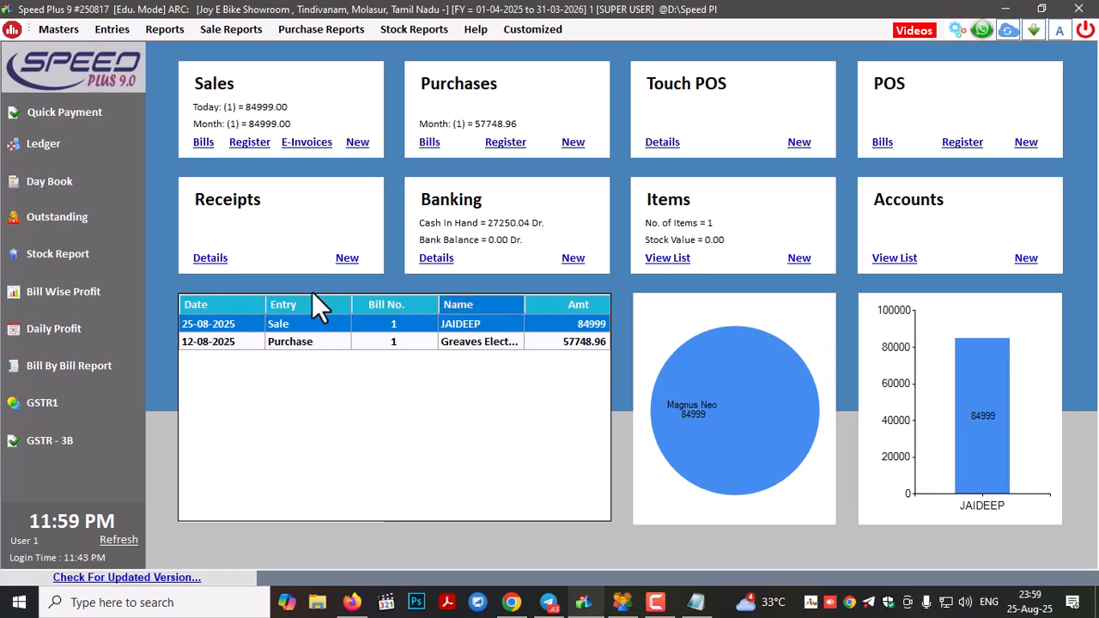
key("Return")
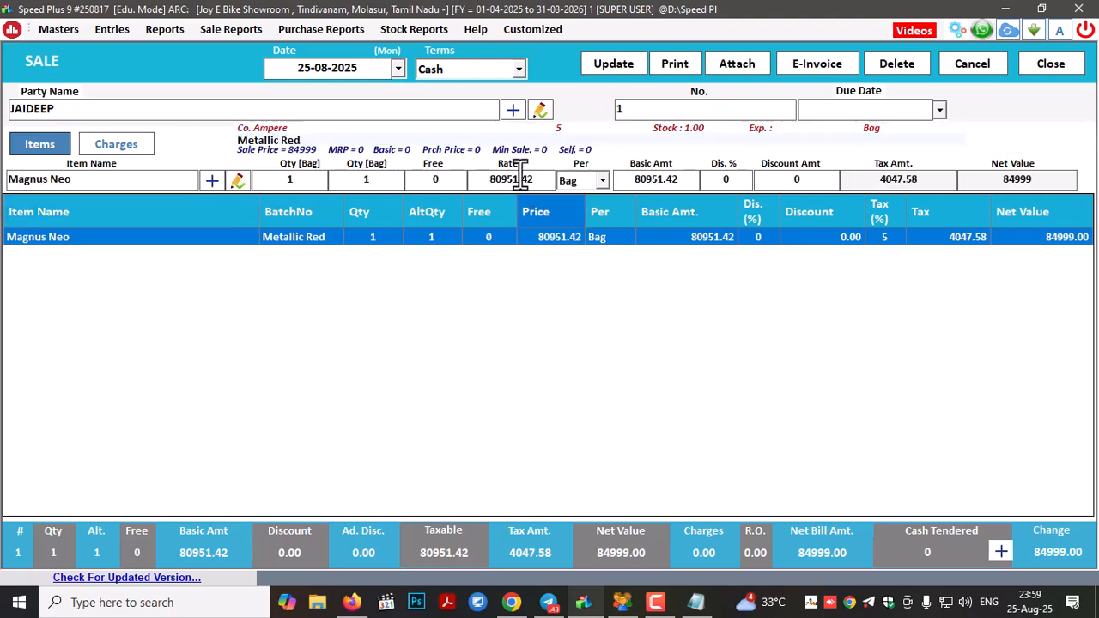
Step: Set the Magnus Neo item's net price inclusive of tax to 83999 and save the updated sale bill
left_click_drag(486, 183, 567, 181)
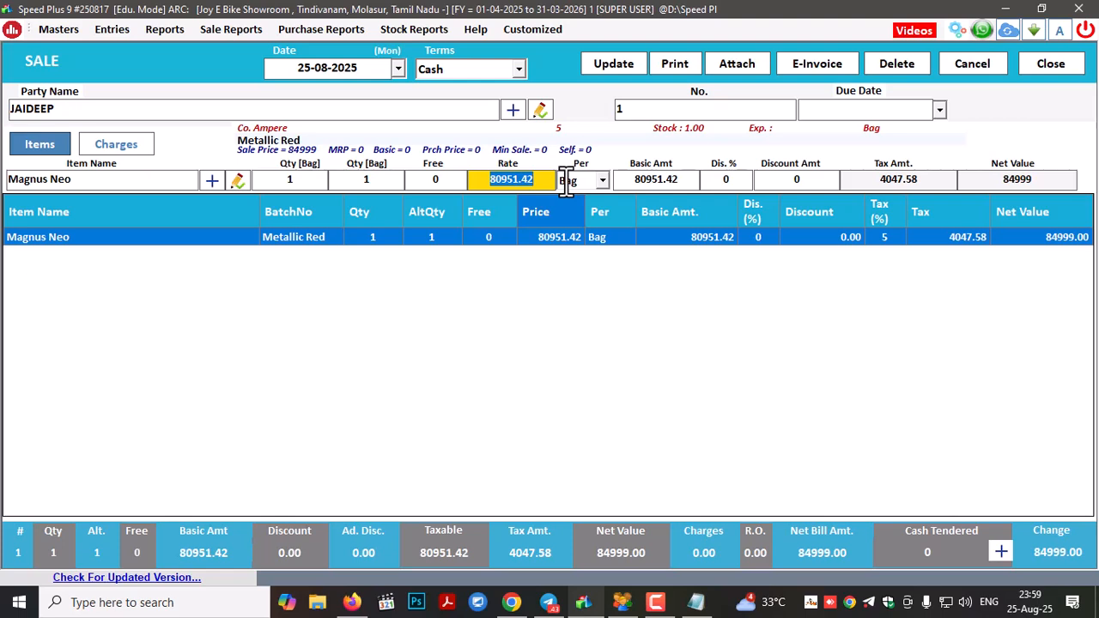
key("Return")
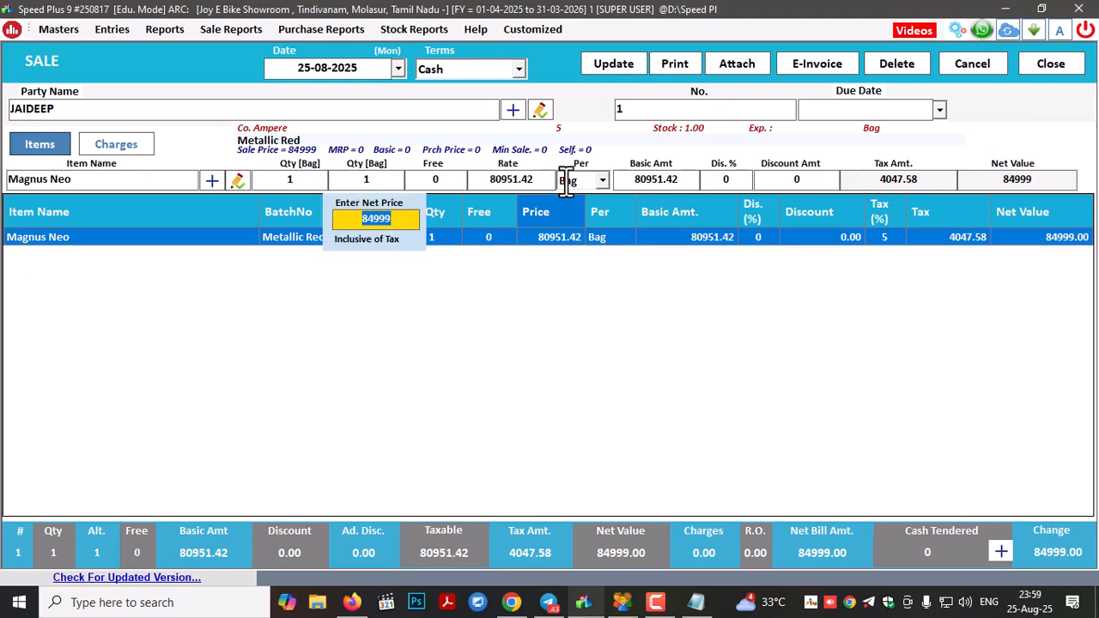
type("83999")
key("Return")
key("Return")
key("Return")
key("Return")
key("Return")
key("Return")
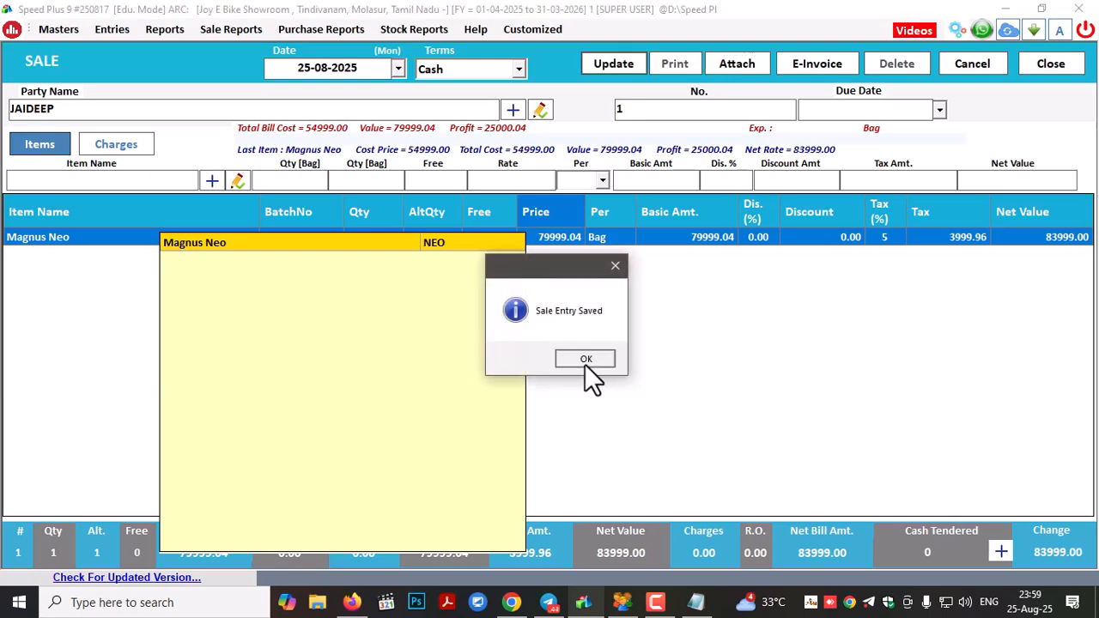
left_click(584, 364)
left_click(602, 358)
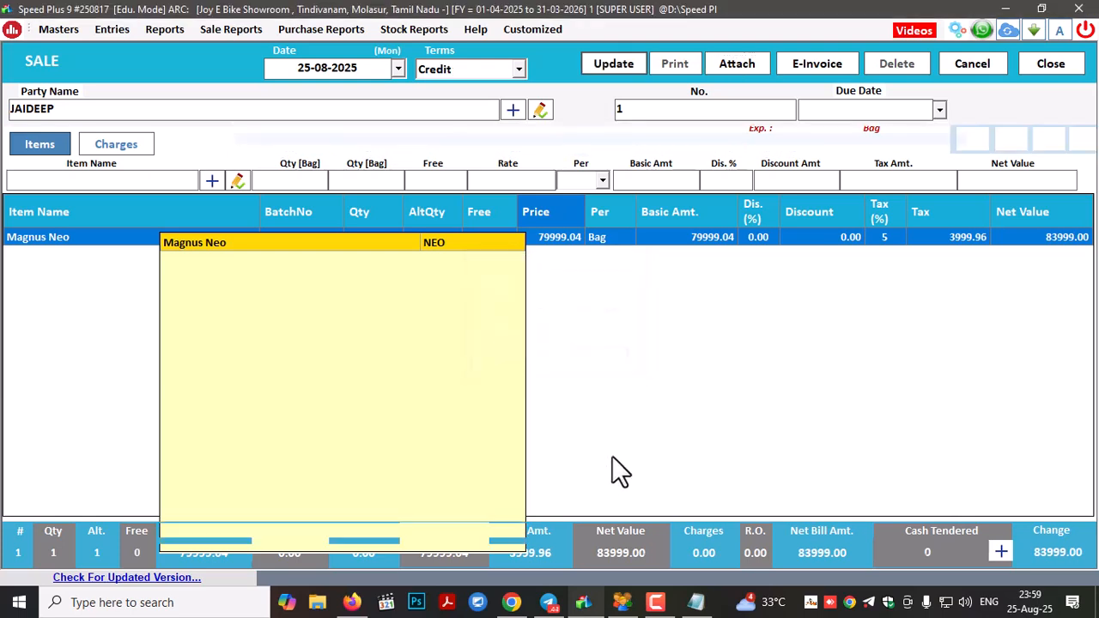
Step: Switch to Telegram and examine the heading, party, item, amount and discount details of the Sale Modify notification
left_click(548, 602)
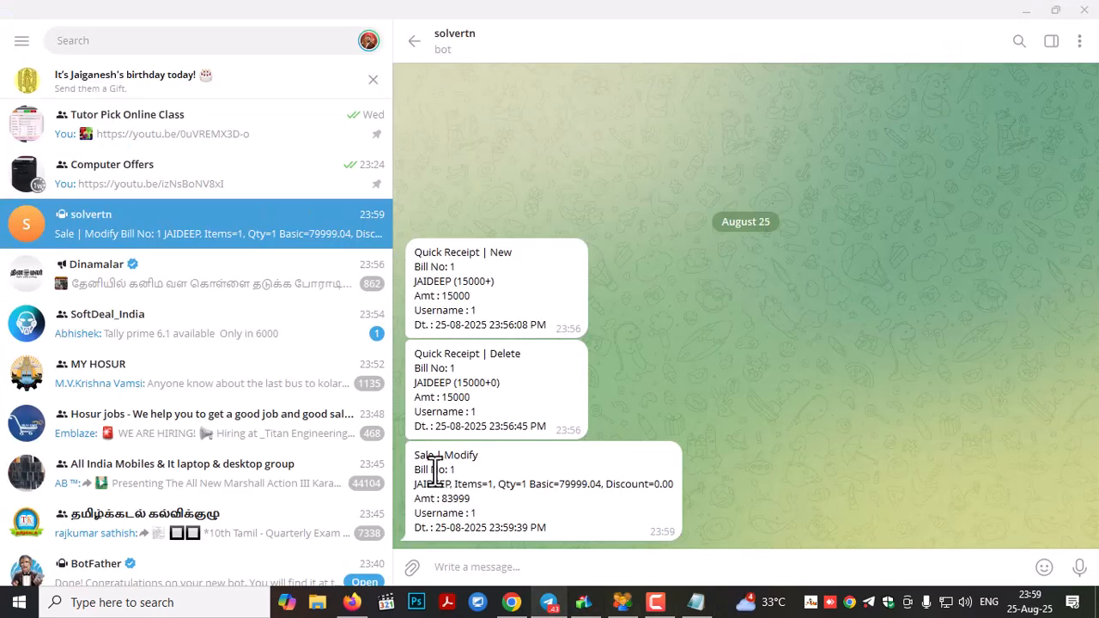
left_click_drag(415, 457, 503, 456)
left_click(476, 456)
left_click(574, 460)
left_click_drag(555, 488, 617, 488)
left_click(675, 483)
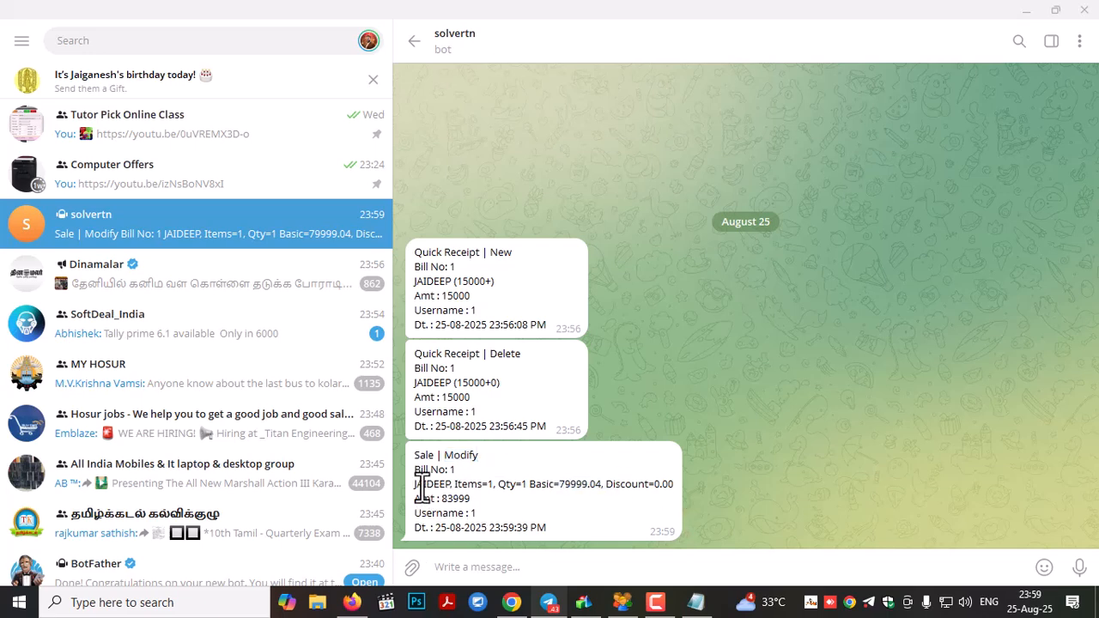
left_click_drag(416, 481, 501, 498)
left_click(525, 522)
double_click(541, 488)
left_click_drag(413, 457, 570, 515)
Step: Review the earlier Quick Receipt New and Delete notifications in the bot's chat
left_click_drag(415, 248, 550, 336)
left_click(473, 366)
left_click_drag(415, 352, 550, 430)
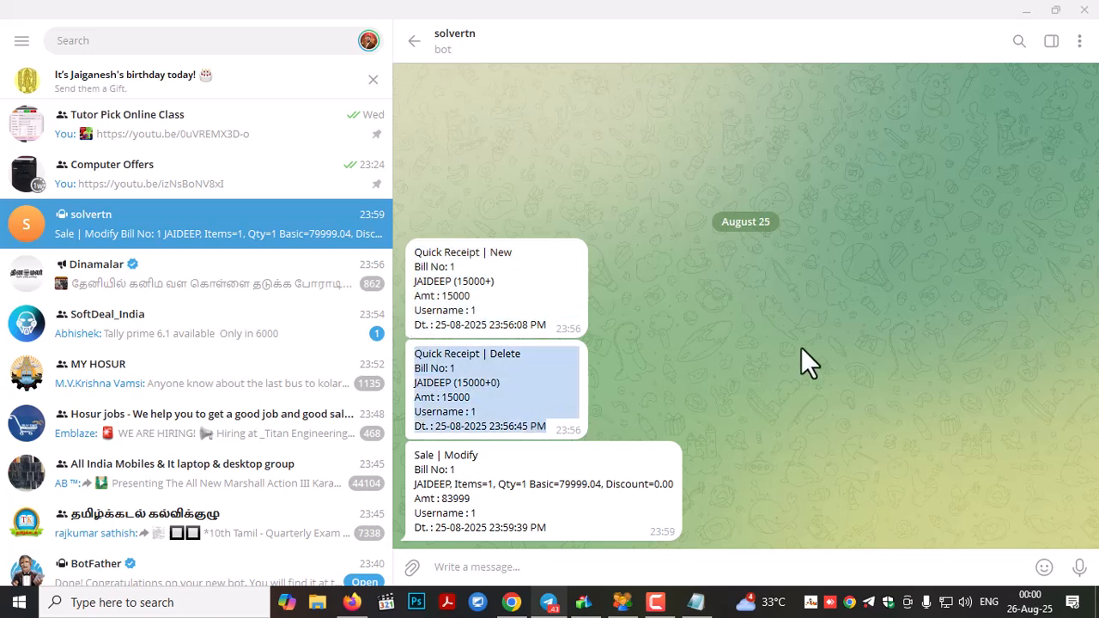
left_click(502, 387)
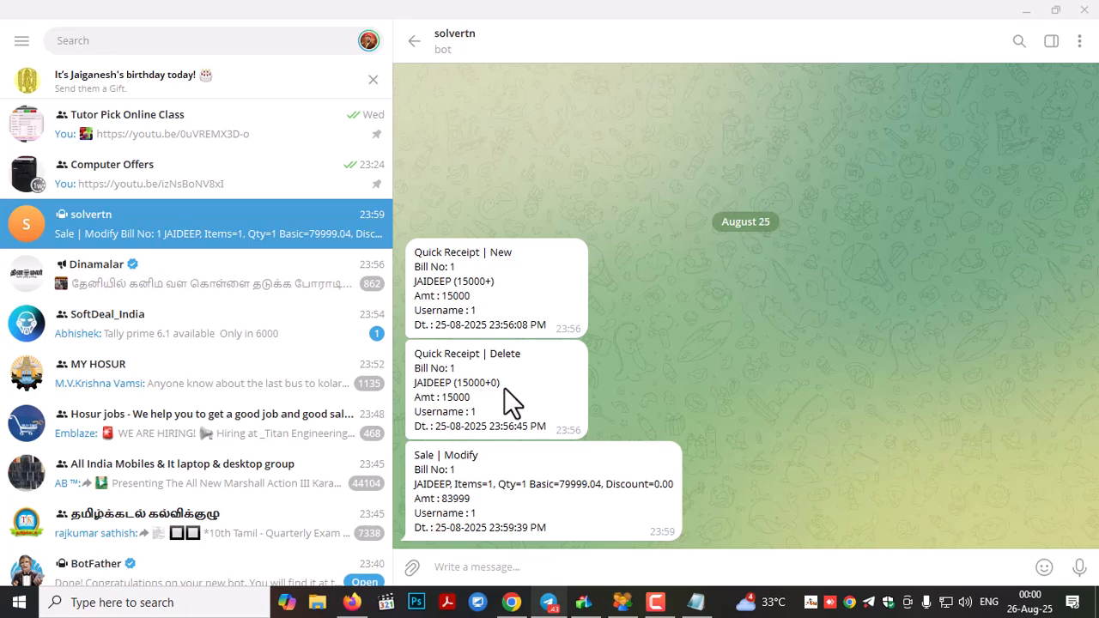
Step: Switch to Chrome, load jdgo.in in a new tab and go to the site's Contact Us page
left_click(511, 602)
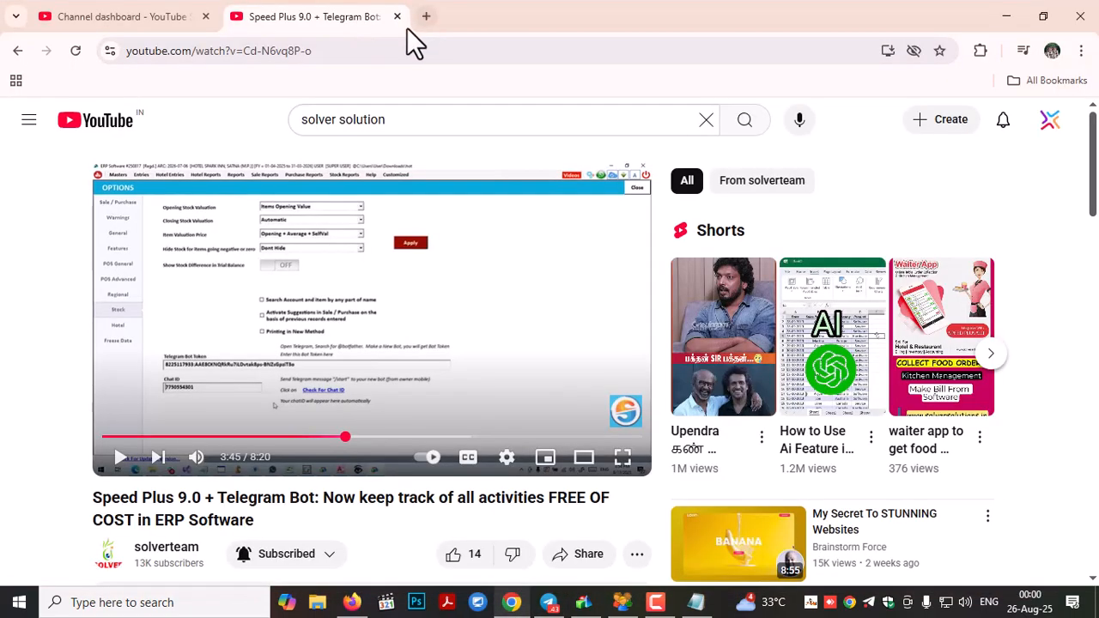
key("ctrl+t")
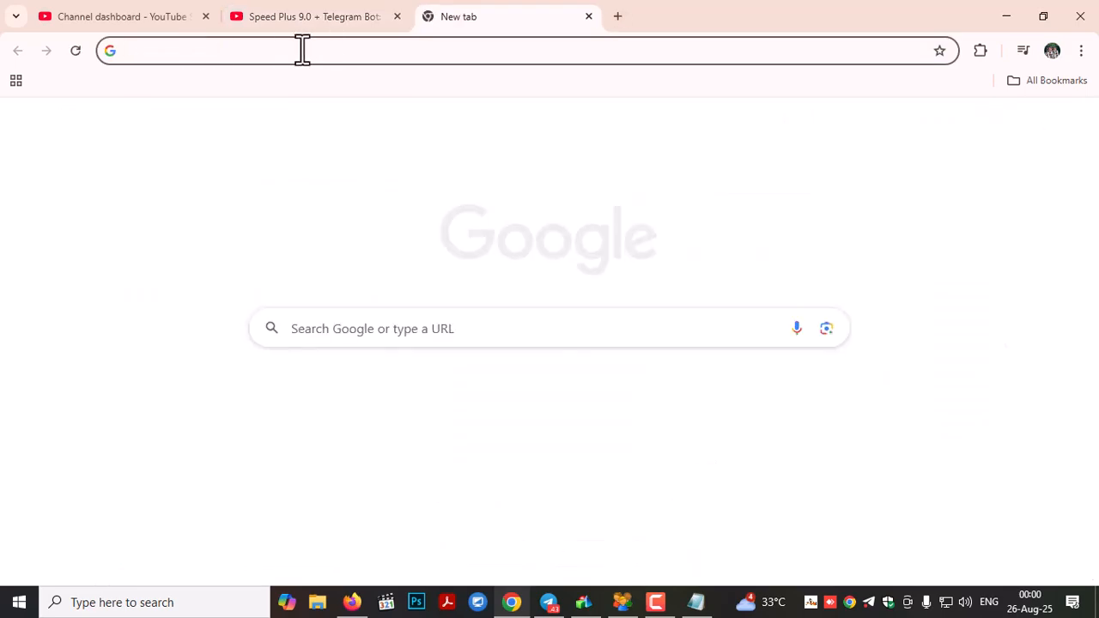
type("jdgo.in")
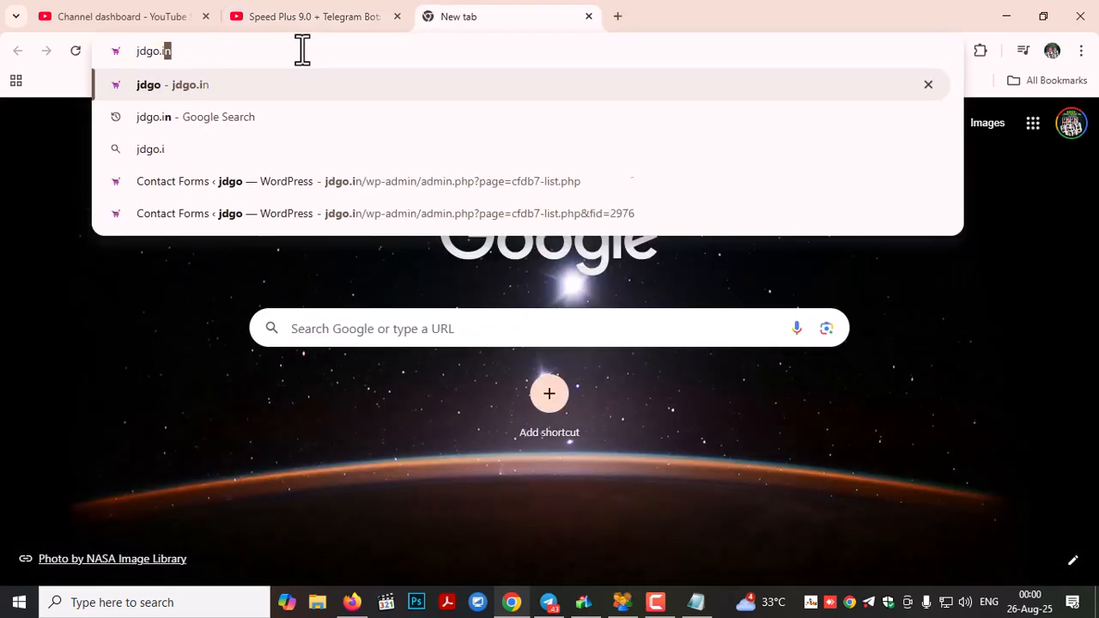
key("Return")
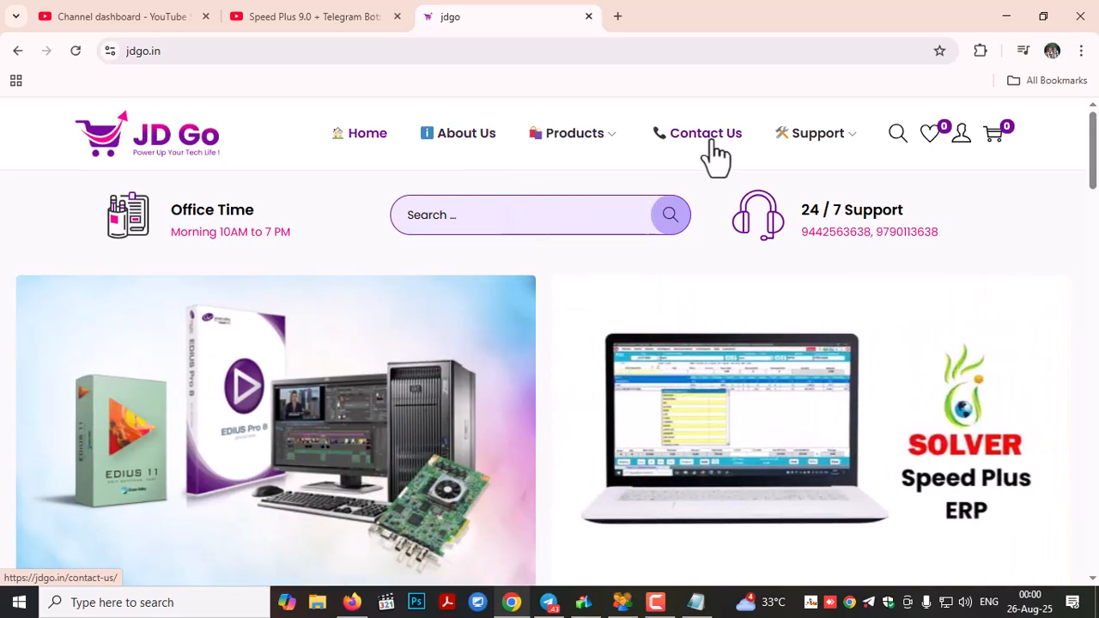
left_click(706, 138)
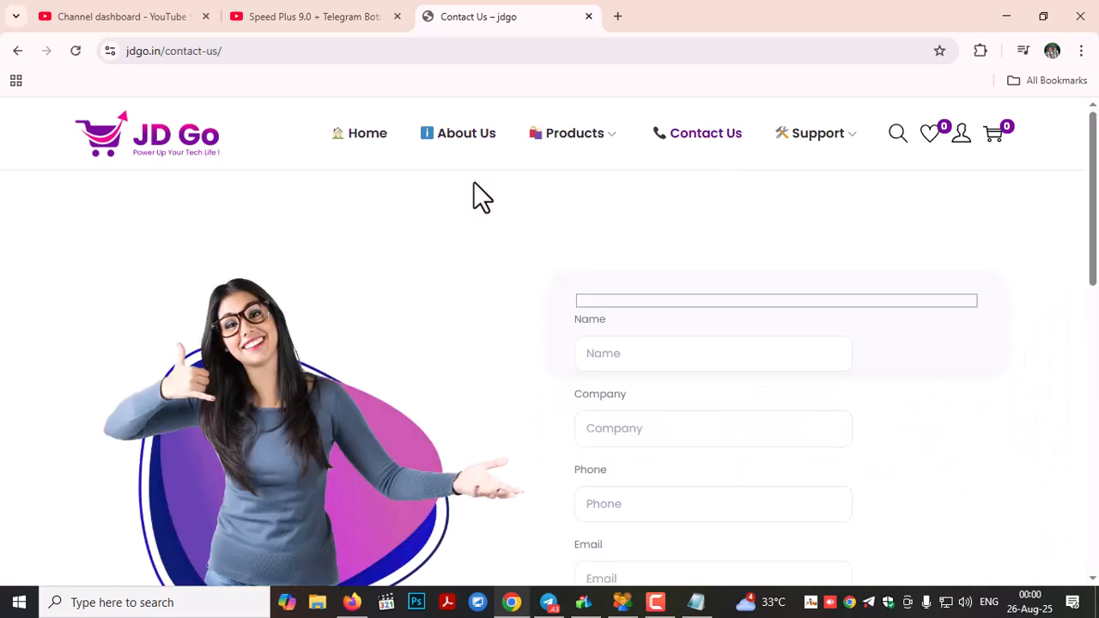
Step: Examine the contact form's fields from Name to Message and the contact details beside it, then minimize Chrome
left_click(629, 357)
scroll(626, 335, "down", 2)
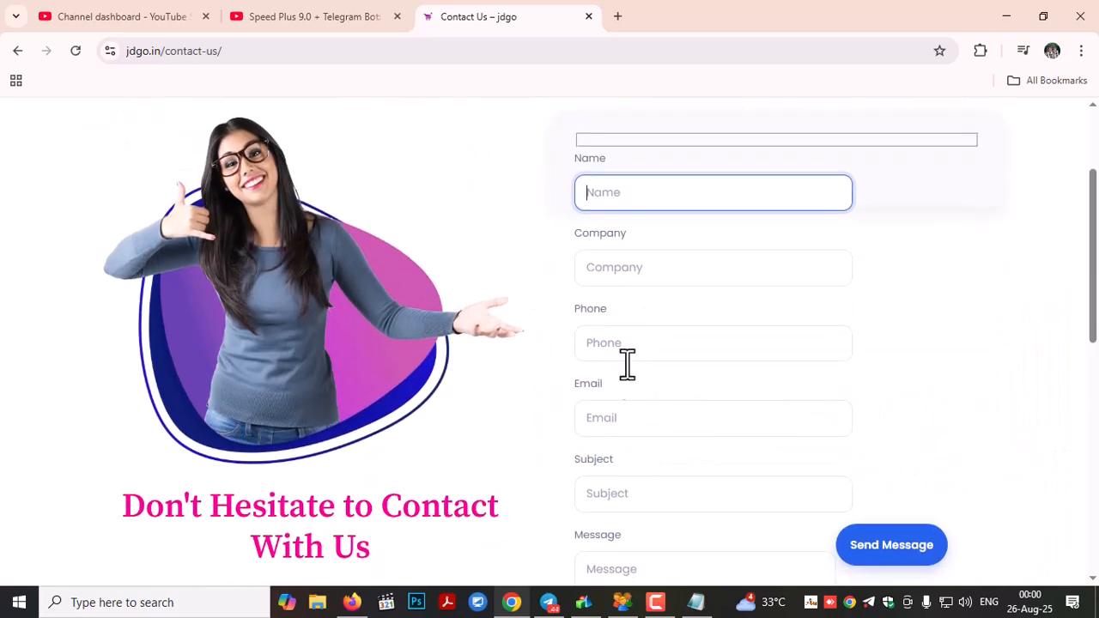
scroll(625, 378, "down", 1)
left_click(623, 417)
scroll(628, 501, "down", 2)
left_click(732, 350)
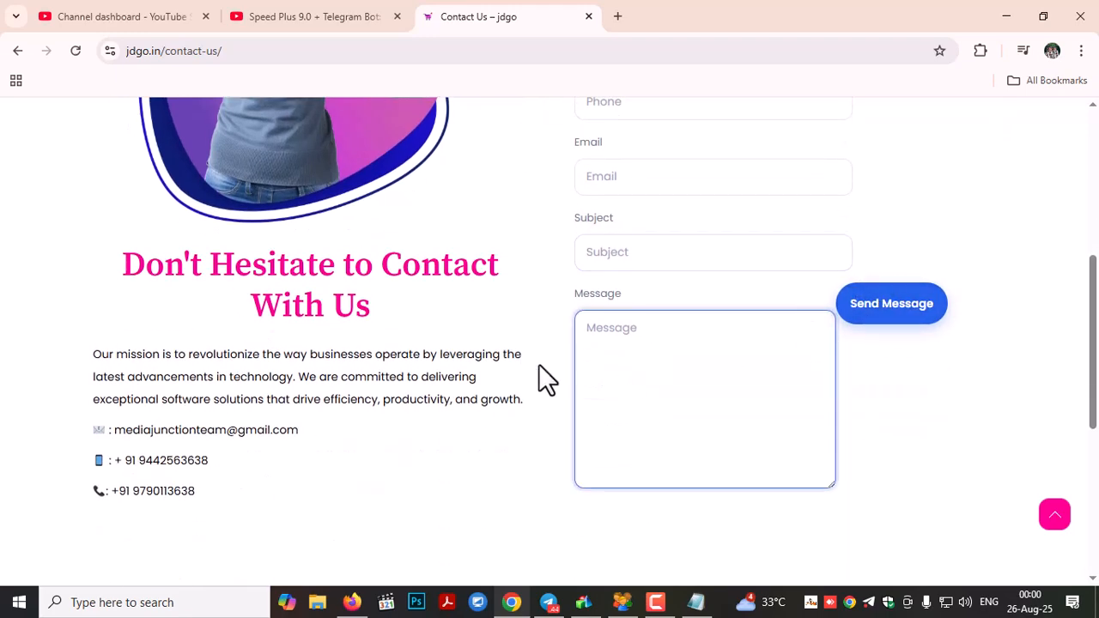
scroll(541, 369, "up", 2)
scroll(550, 361, "up", 2)
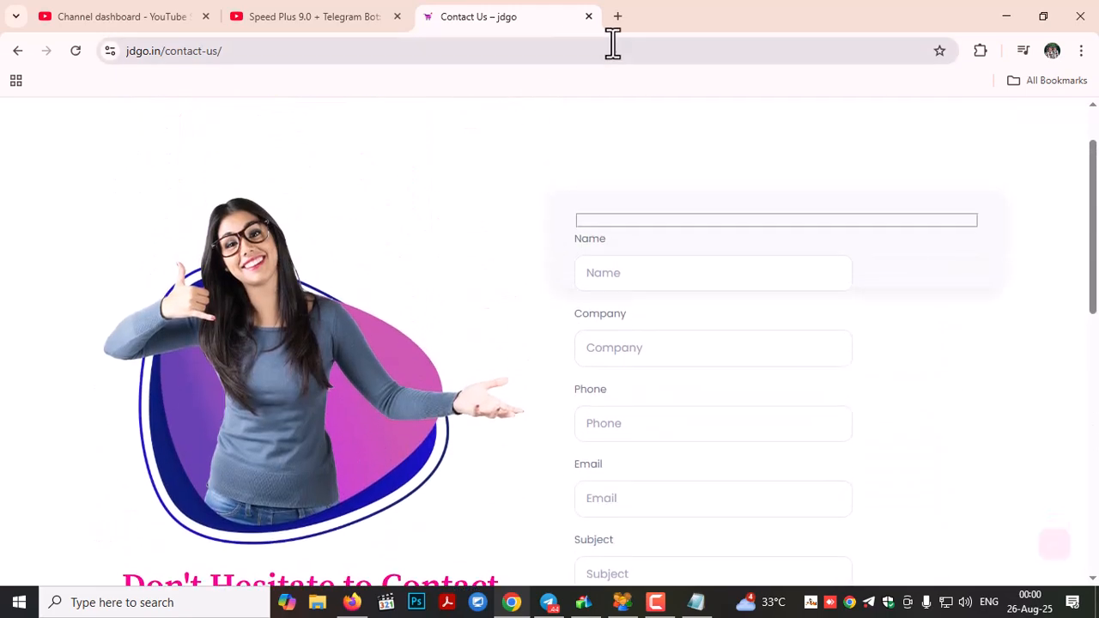
left_click(1006, 19)
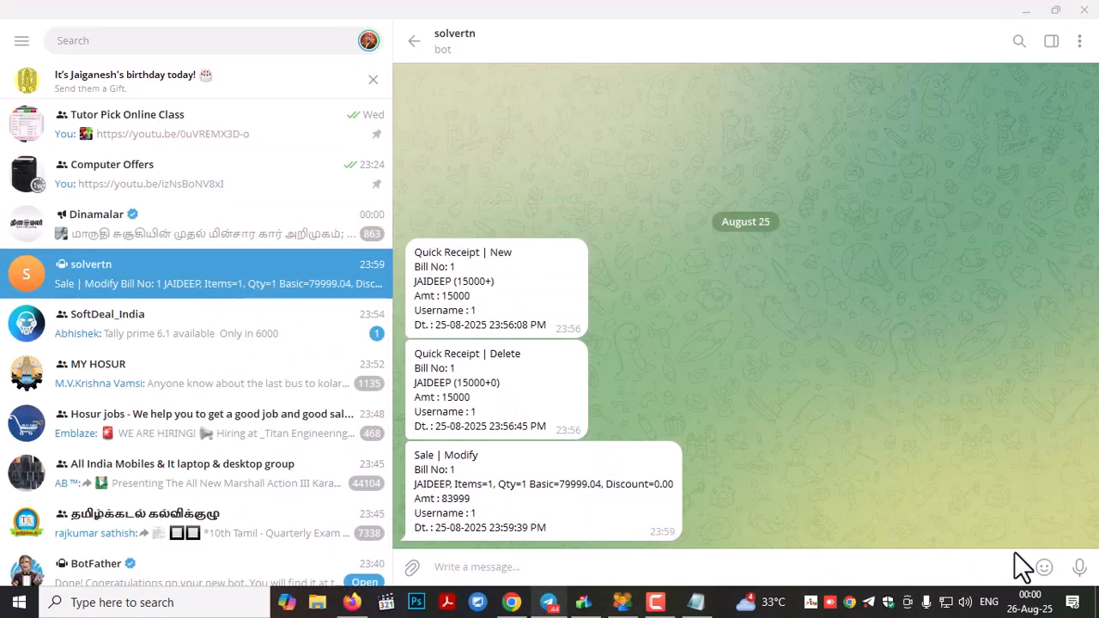
Step: Bring up the Notepad notes over Telegram and review the botfather, /newbot, solvertnbot and /start lines by highlighting them
double_click(458, 360)
double_click(458, 360)
left_click(696, 602)
left_click_drag(305, 90, 657, 162)
left_click_drag(567, 194, 488, 187)
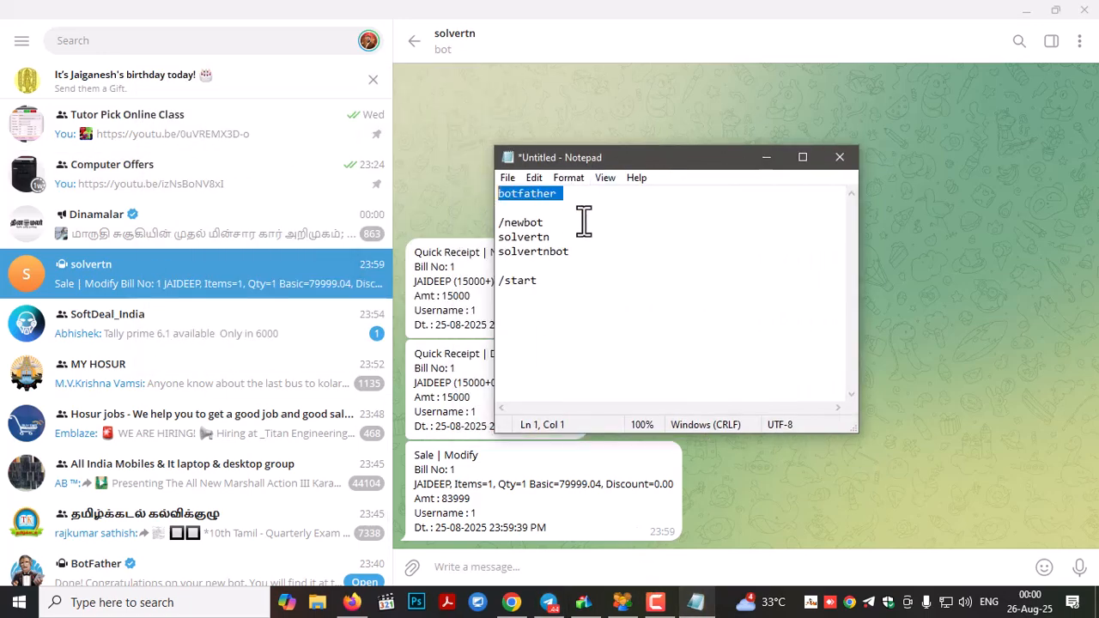
left_click_drag(584, 222, 467, 215)
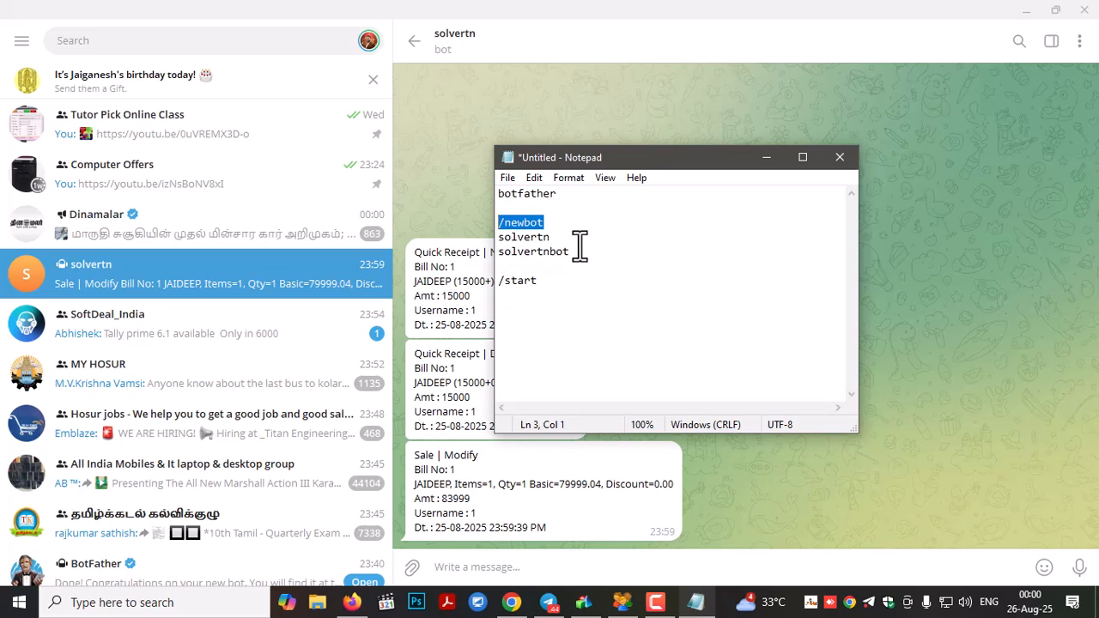
left_click_drag(573, 251, 495, 250)
left_click_drag(549, 282, 469, 277)
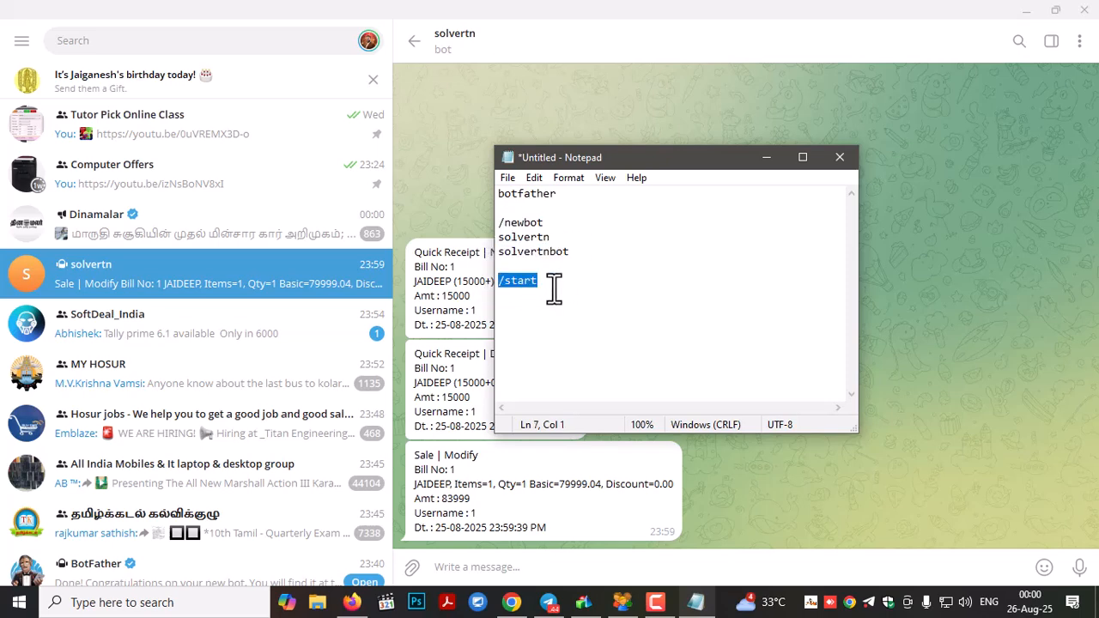
left_click(1027, 14)
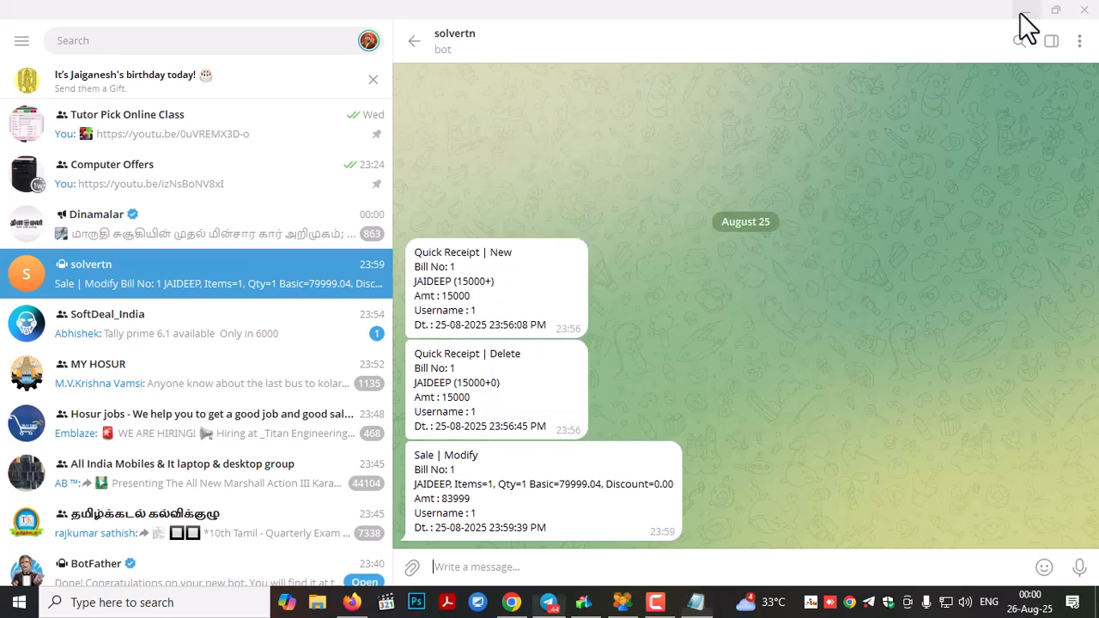